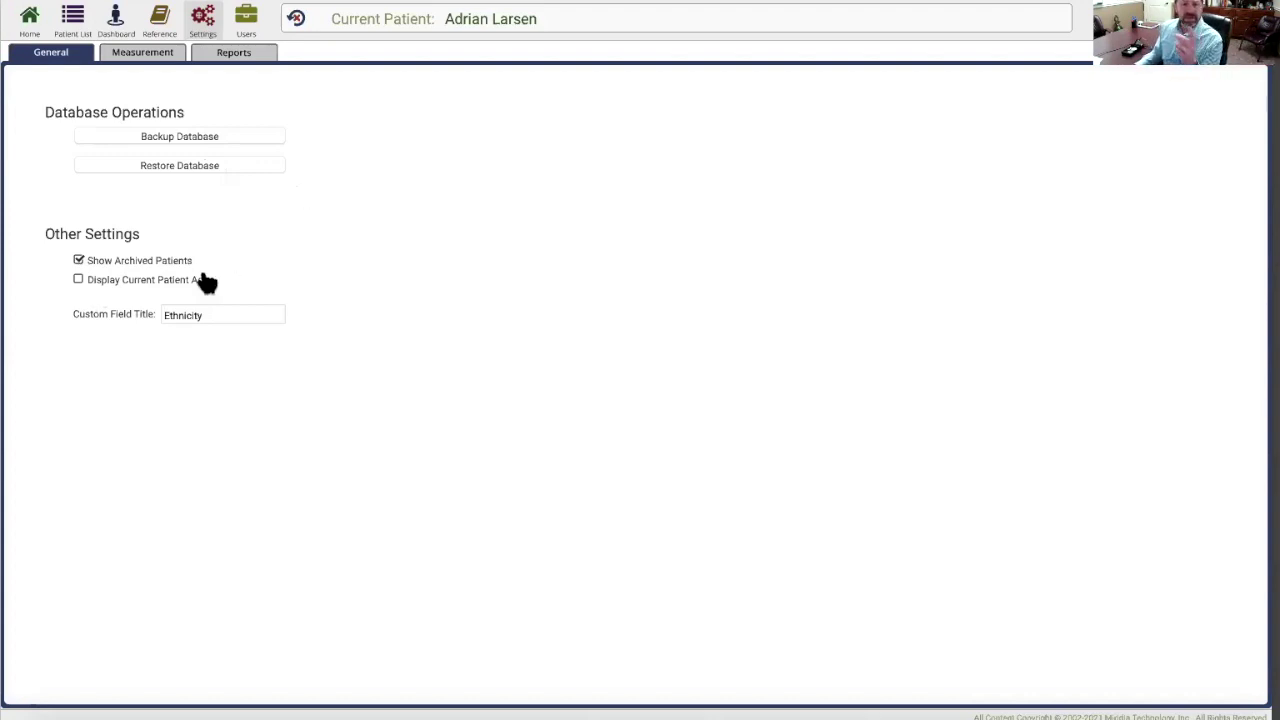
# Try out the current patient age display in the general settings
pyautogui.click(79, 281)
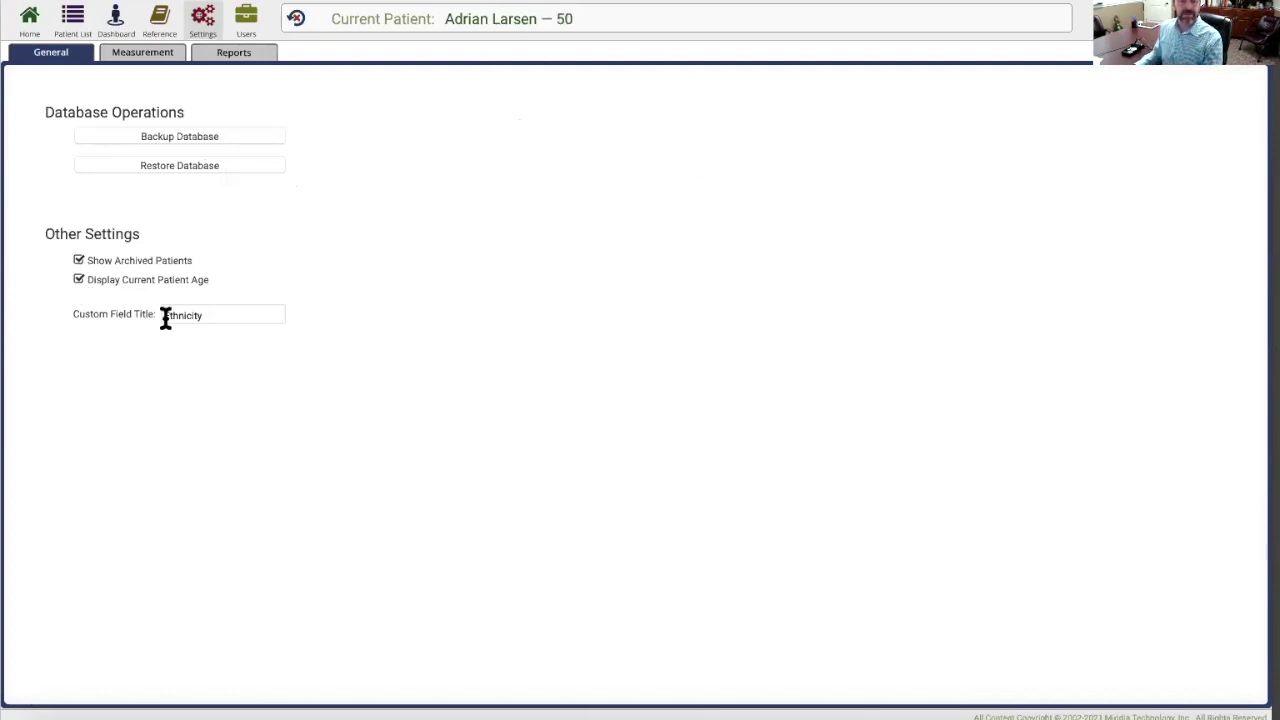
pyautogui.click(80, 285)
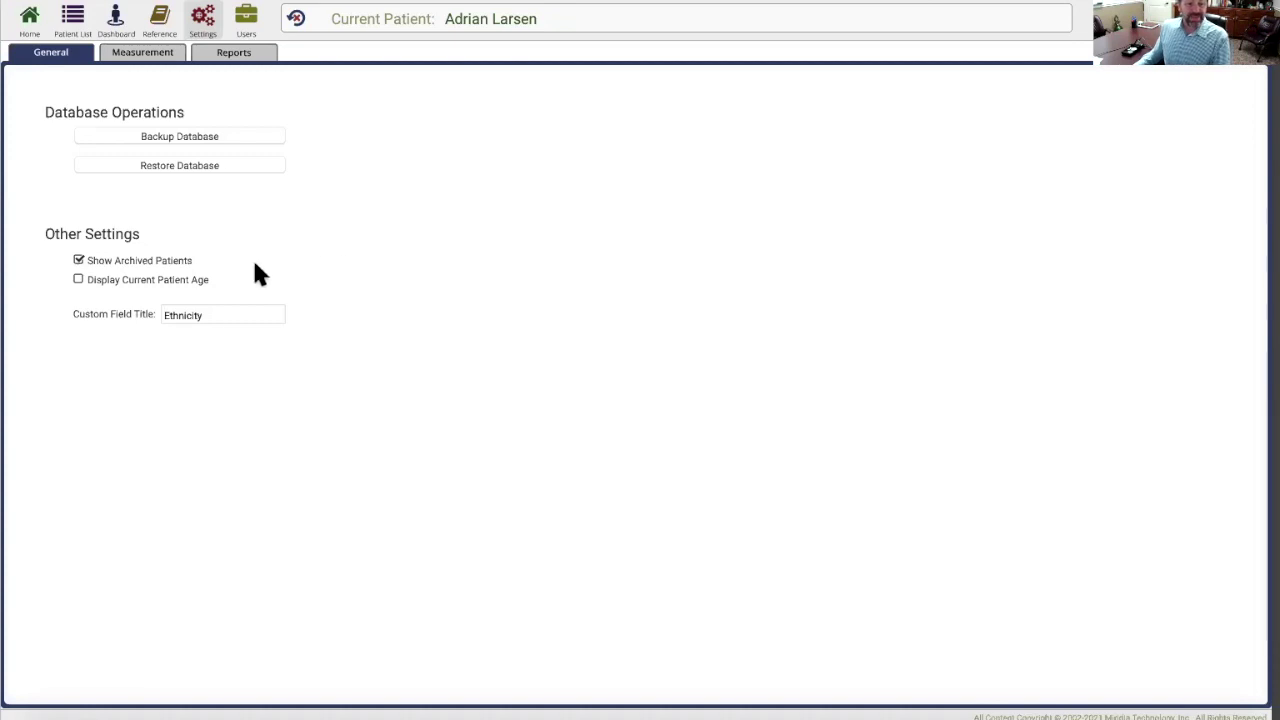
# Highlight the Ethnicity custom field title in the general settings and sort the patient list by that column
pyautogui.moveTo(224, 314); pyautogui.dragTo(151, 314)
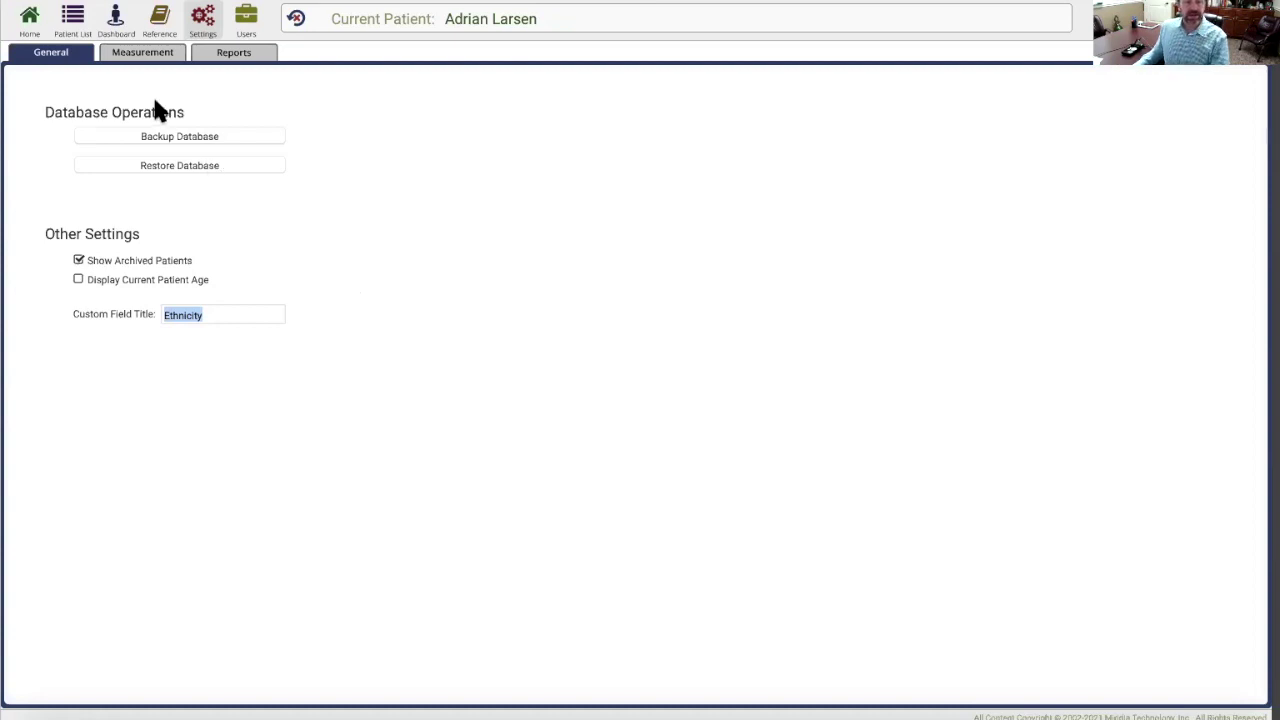
pyautogui.click(80, 28)
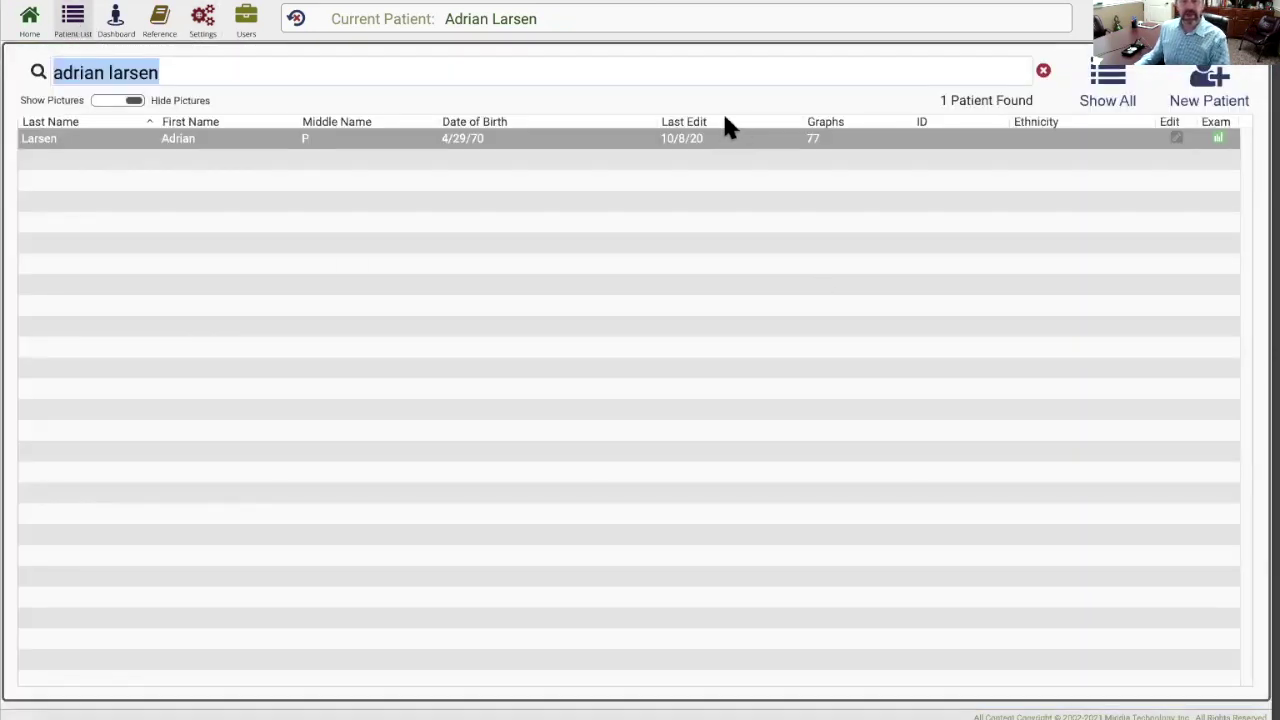
pyautogui.click(1041, 120)
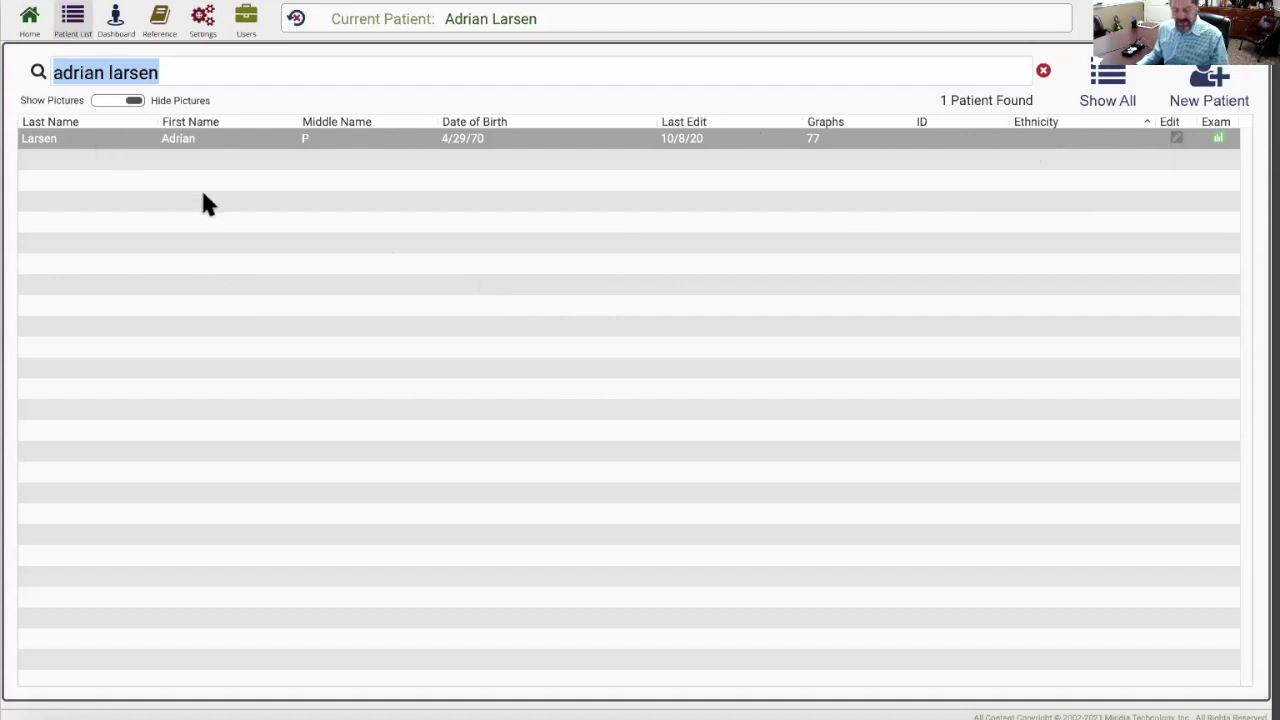
# Open the measurement settings and examine the increment options for Source exams
pyautogui.click(203, 20)
pyautogui.click(150, 56)
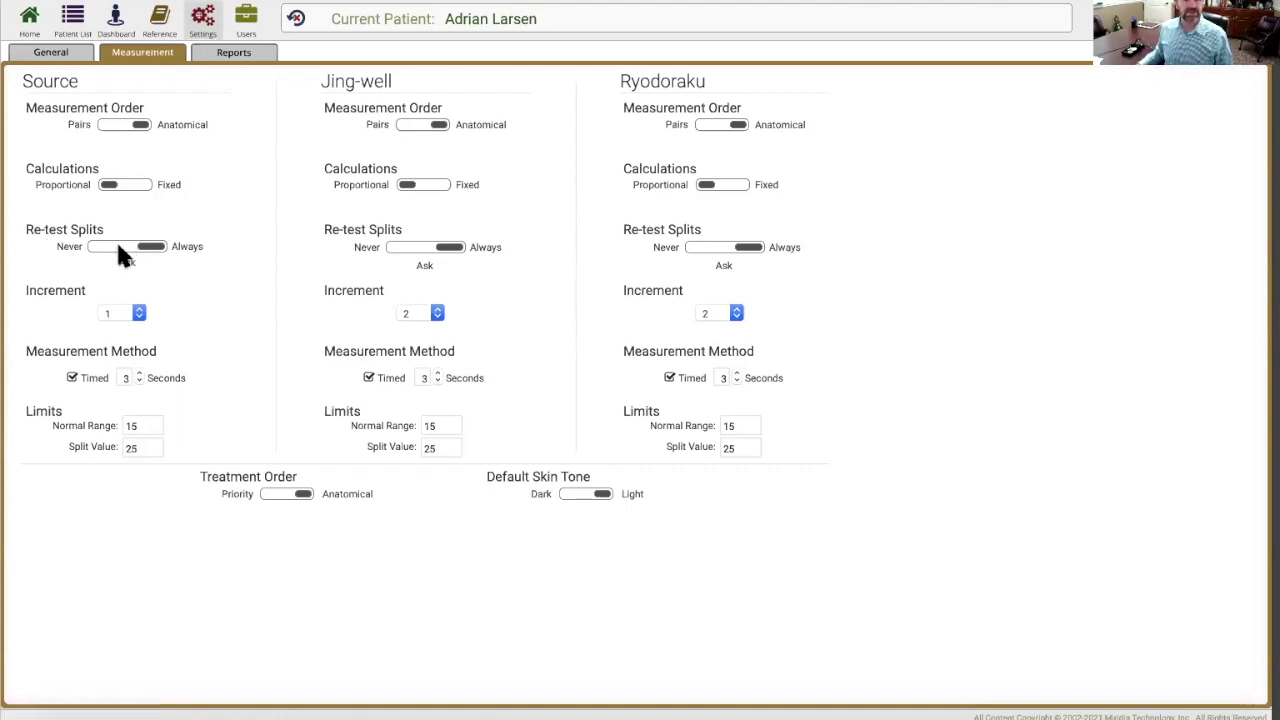
pyautogui.click(140, 316)
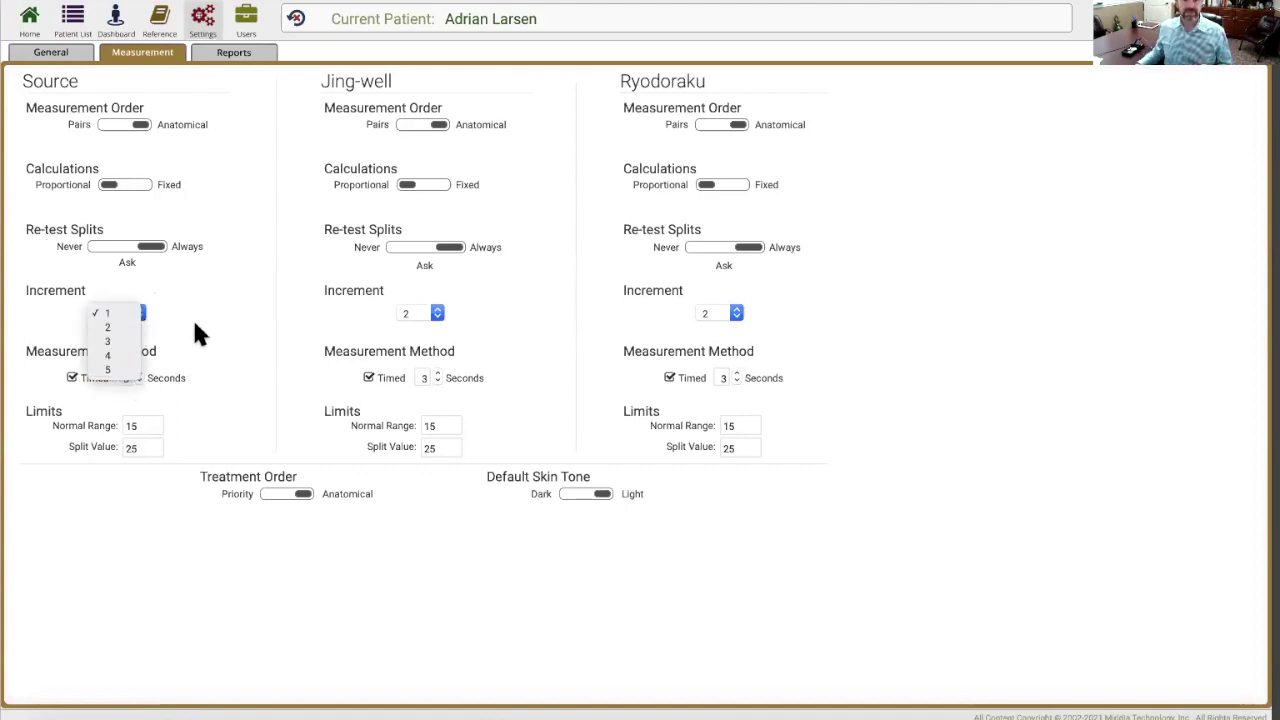
pyautogui.click(197, 333)
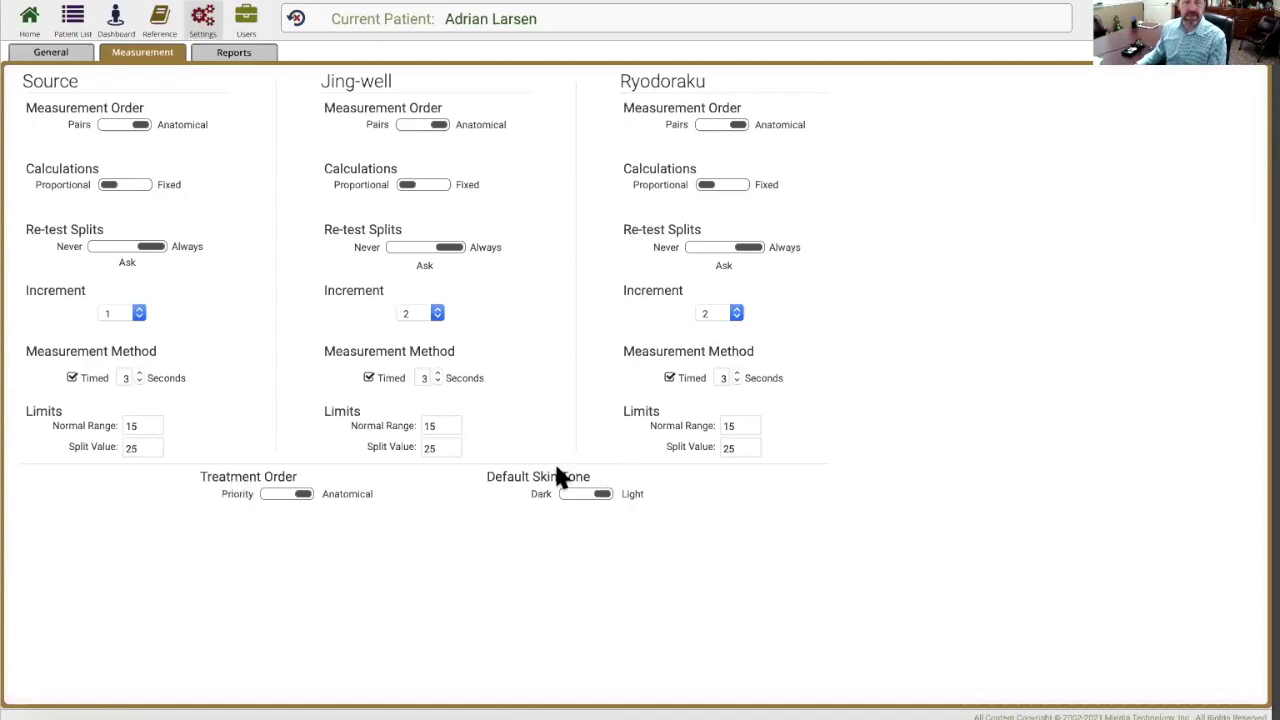
# Review the 1-First Visit custom cover page from the report settings and close it
pyautogui.click(236, 55)
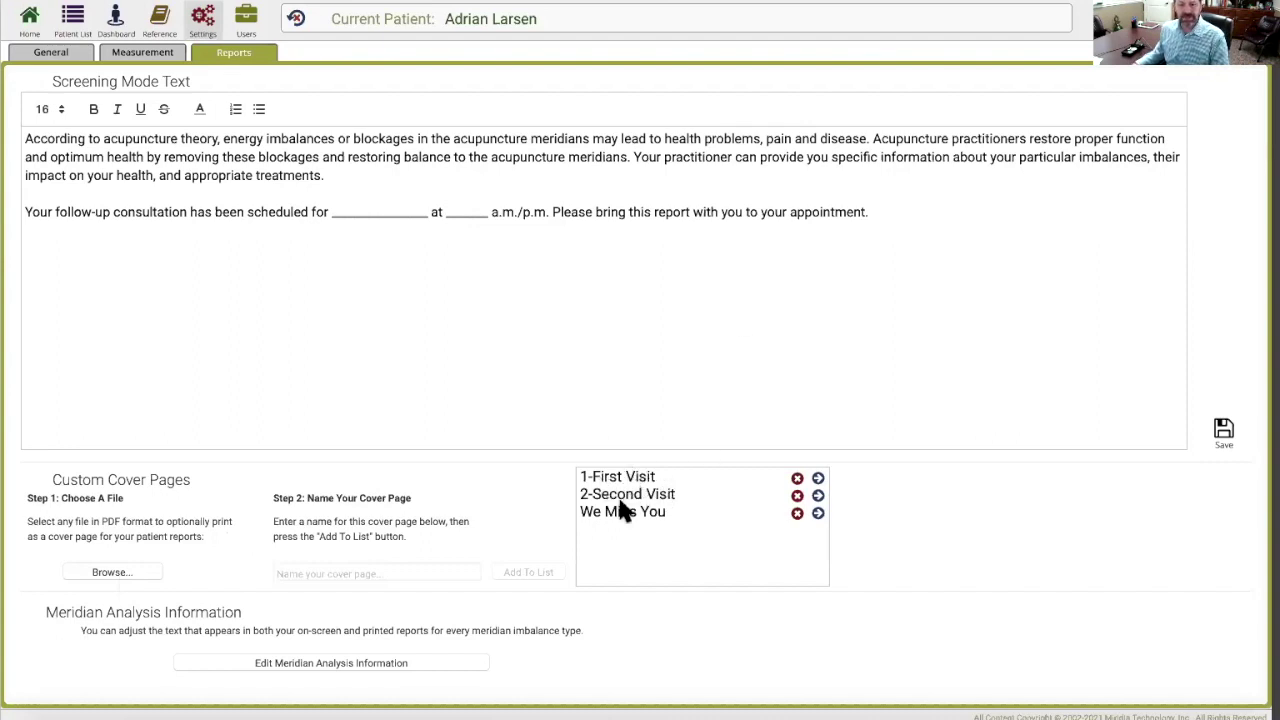
pyautogui.click(817, 479)
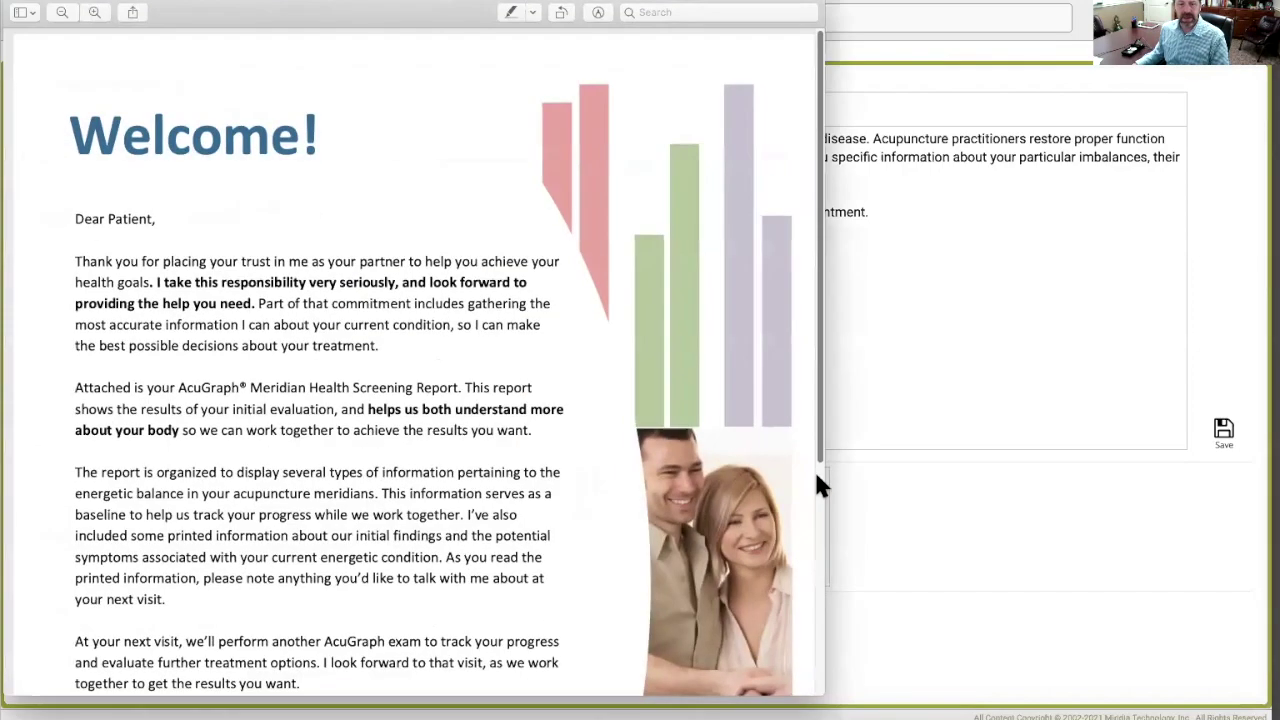
pyautogui.scroll(-5, 557, 477)
pyautogui.scroll(5, 557, 477)
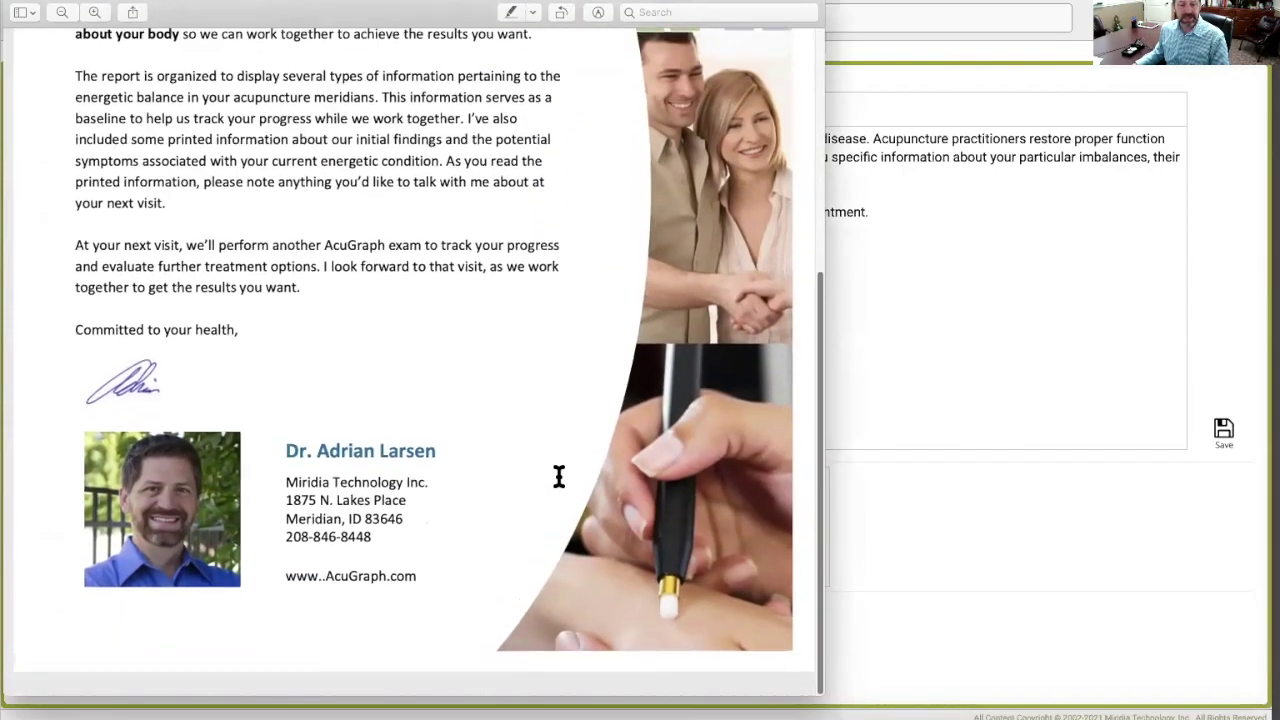
pyautogui.click(14, 3)
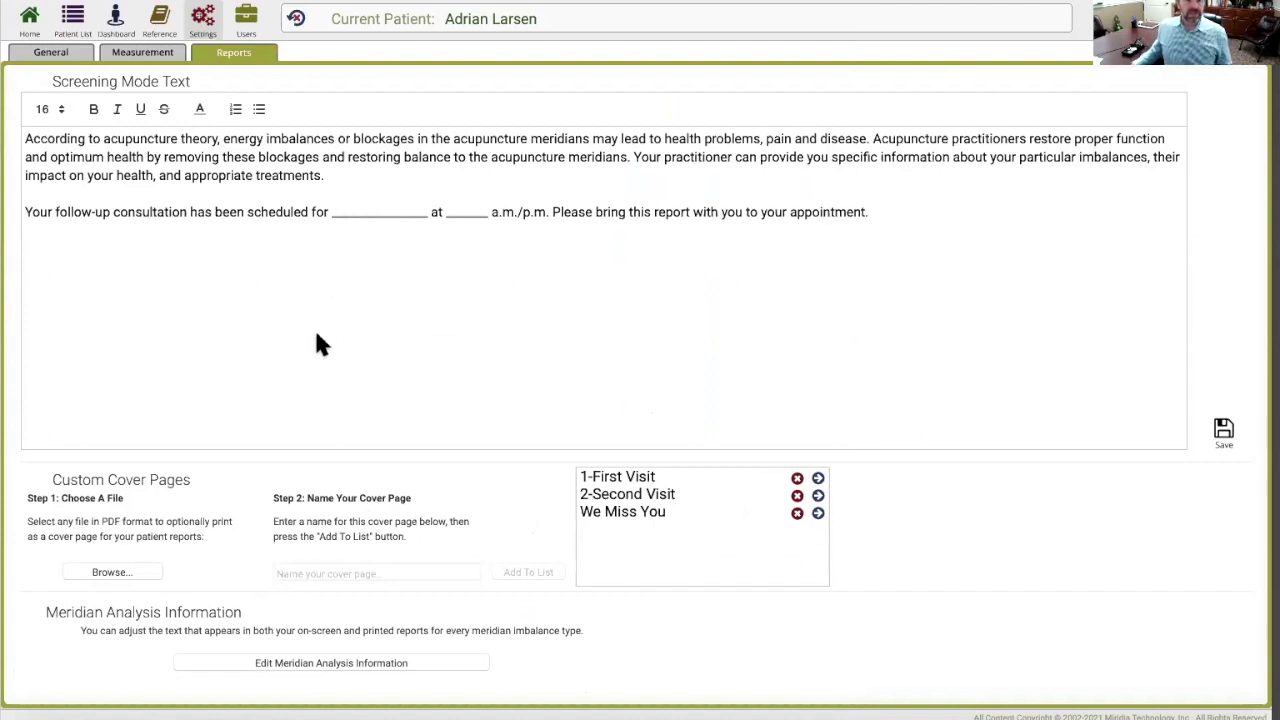
# Open the Meridian Analysis Information and read the text for the LU meridian's Excessive imbalance
pyautogui.click(341, 664)
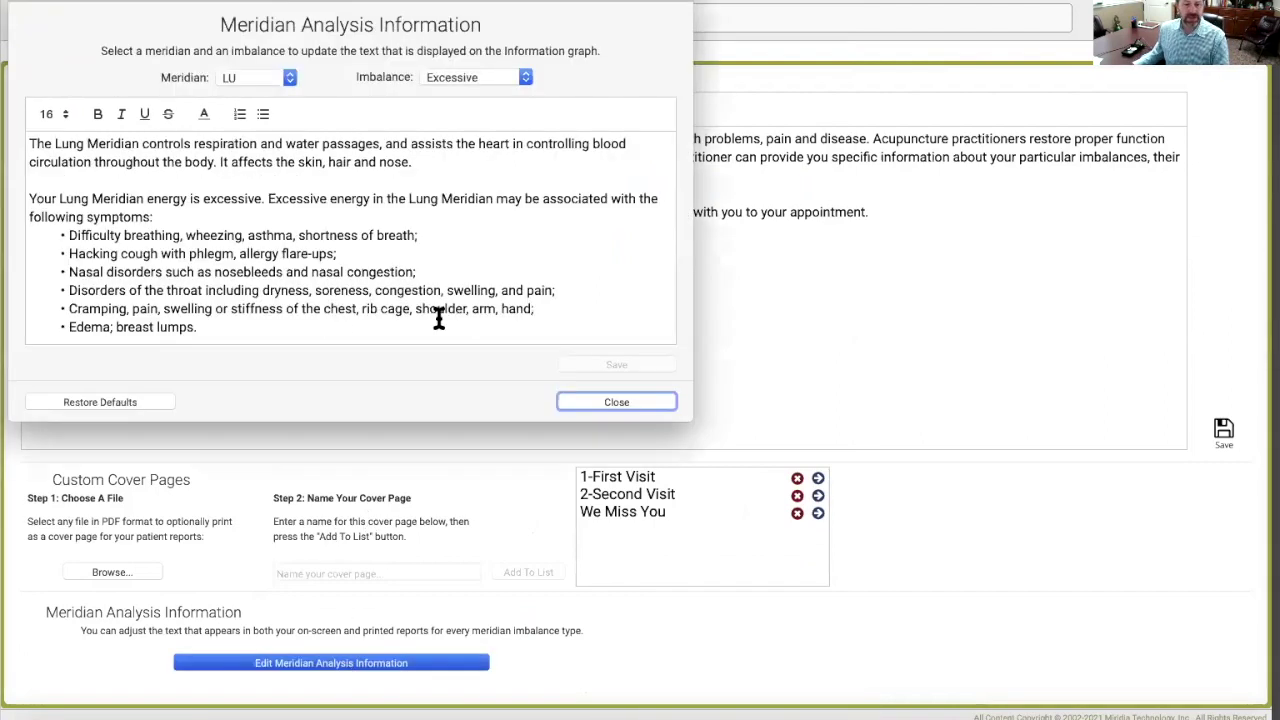
pyautogui.scroll(-1, 241, 233)
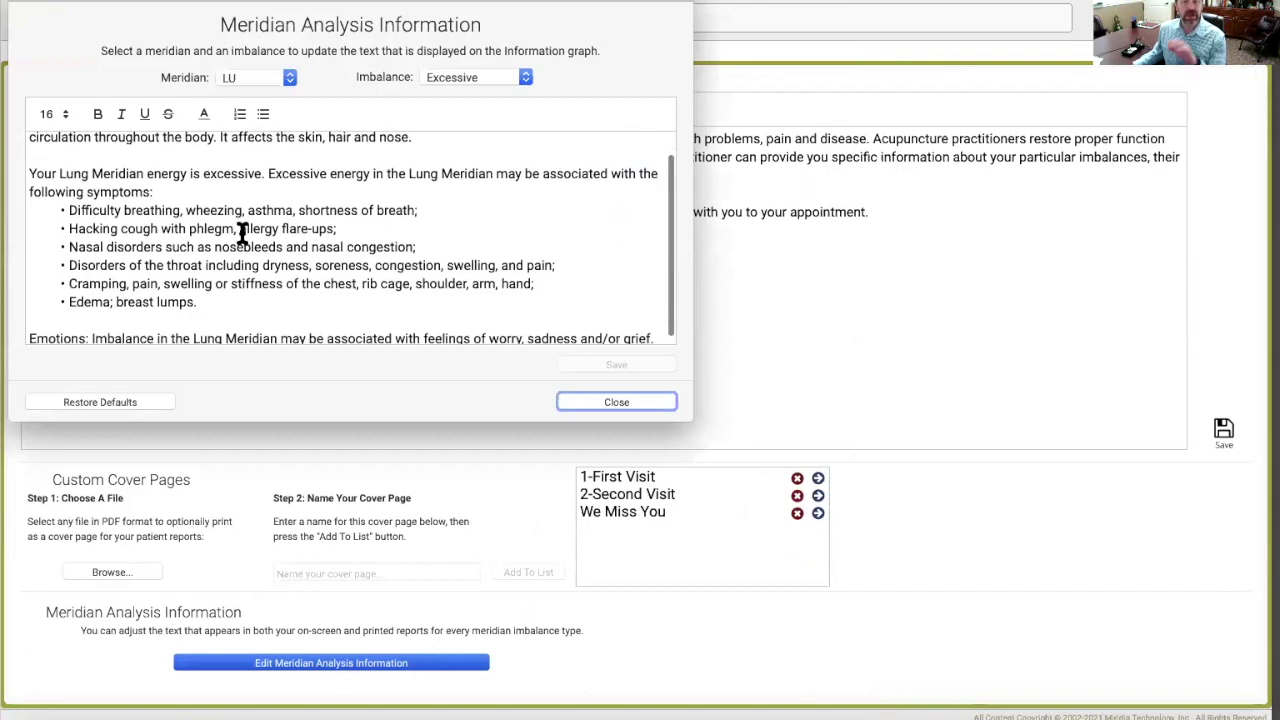
pyautogui.scroll(-1, 245, 233)
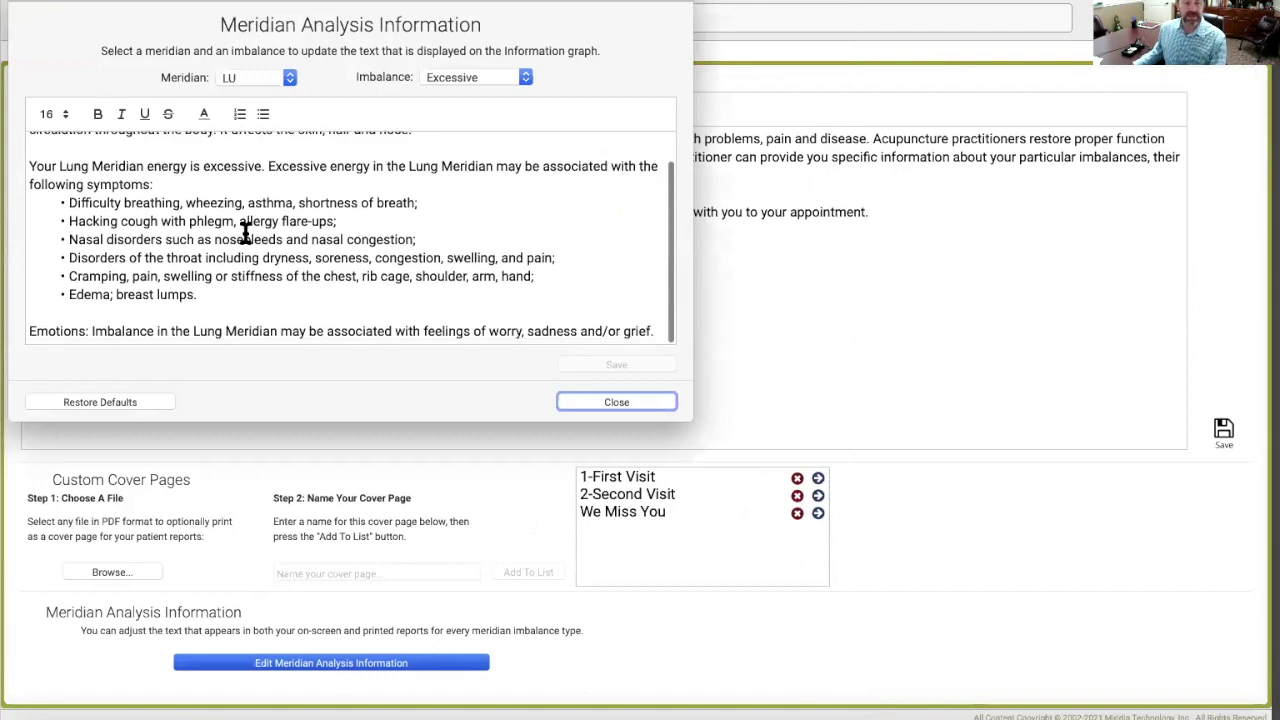
pyautogui.scroll(2, 245, 233)
# Check the available meridians, read the LU text for the Deficient imbalance, and close the Meridian Analysis Information without saving
pyautogui.click(252, 75)
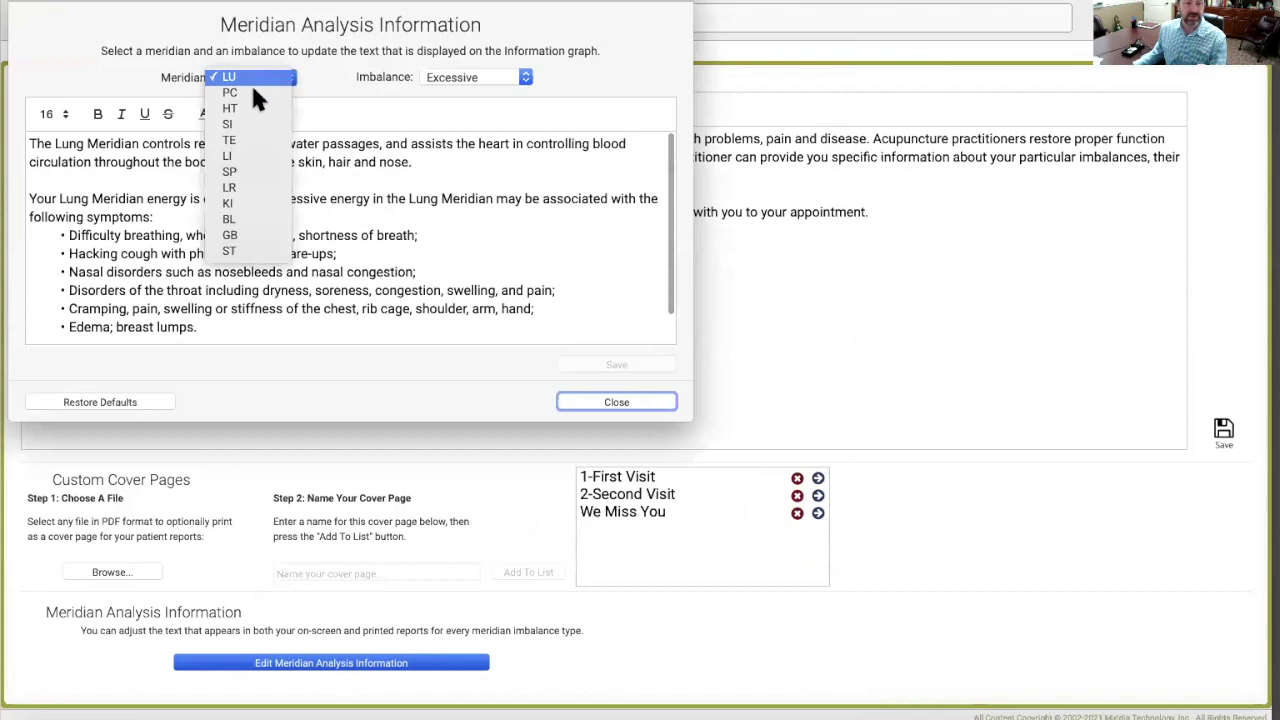
pyautogui.click(470, 77)
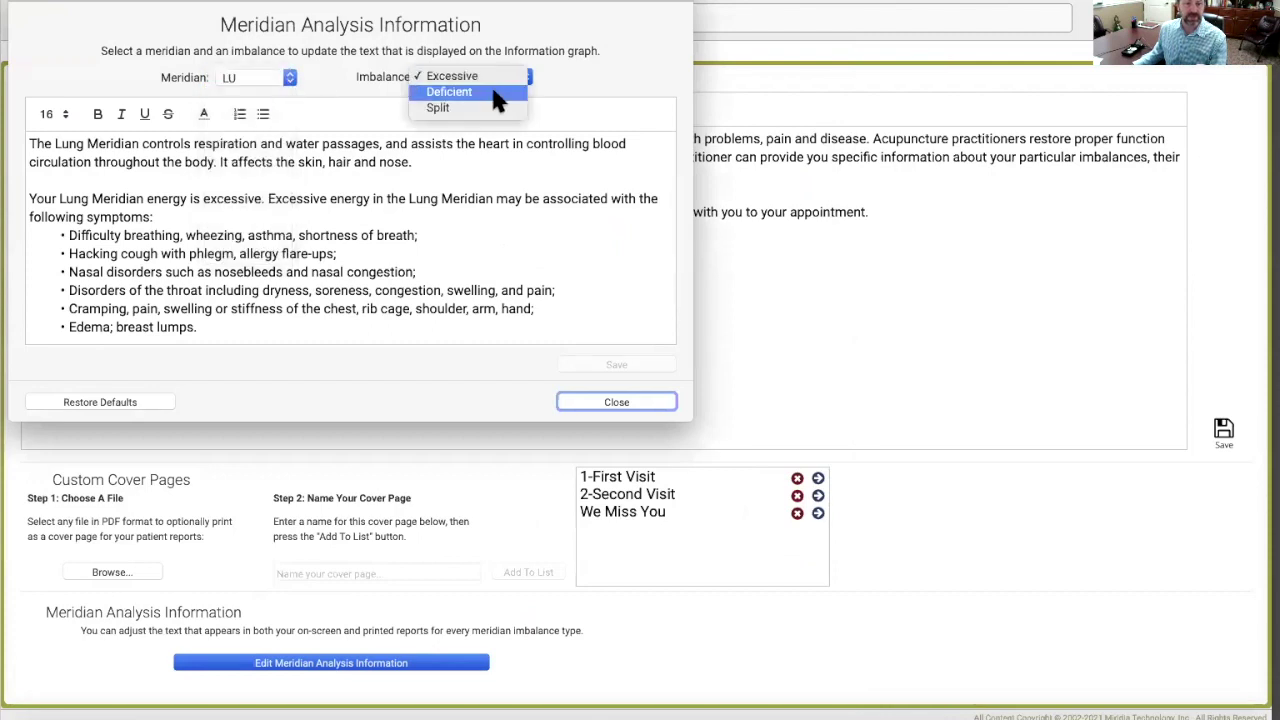
pyautogui.click(493, 91)
pyautogui.scroll(-3, 178, 262)
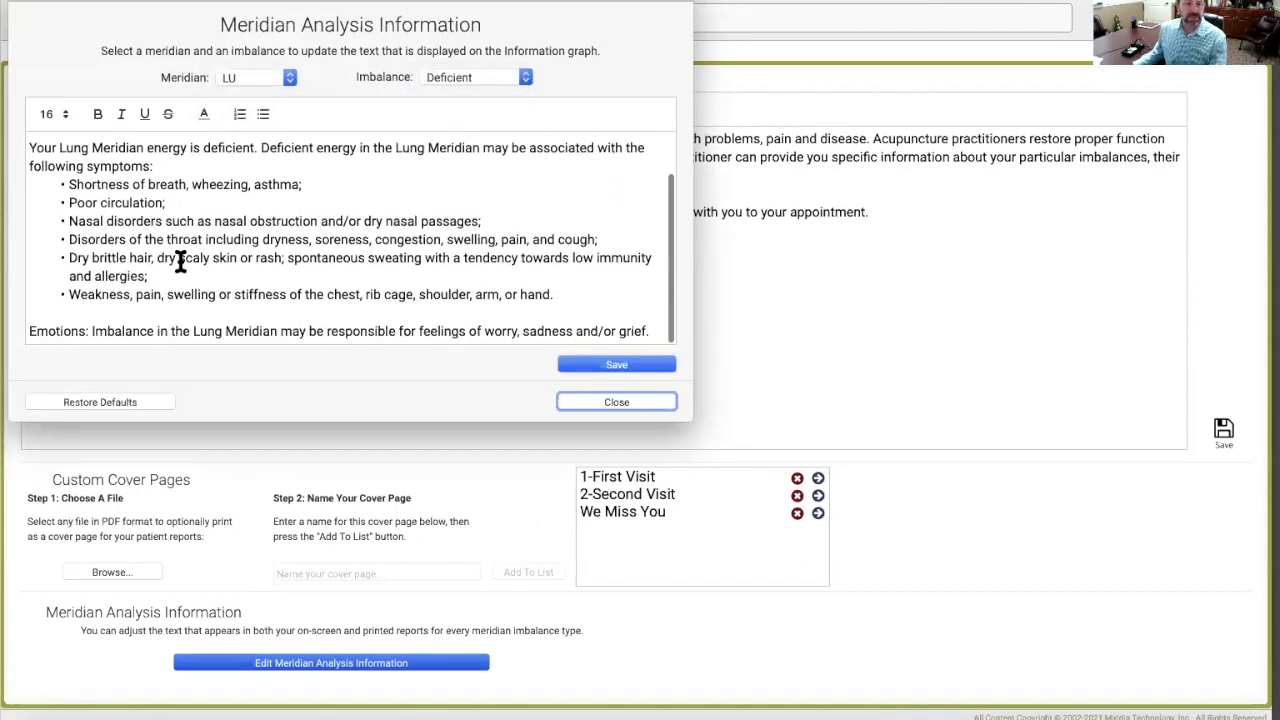
pyautogui.scroll(2, 178, 262)
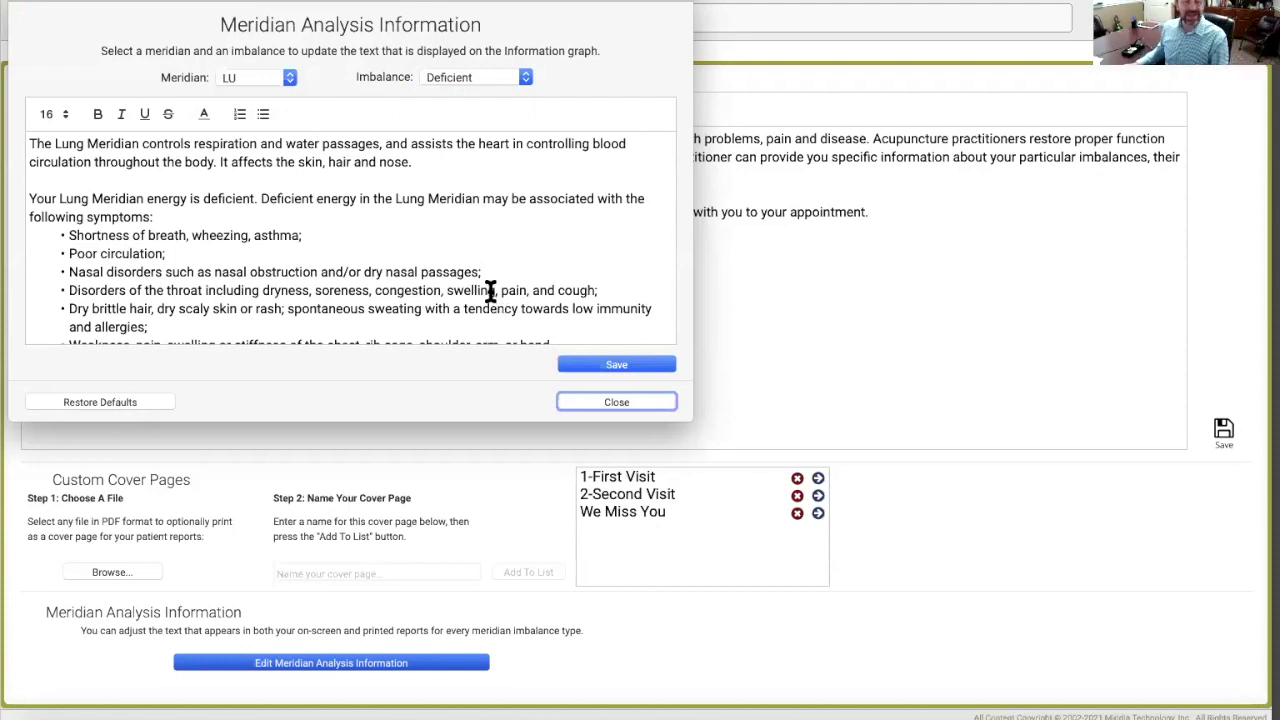
pyautogui.click(616, 404)
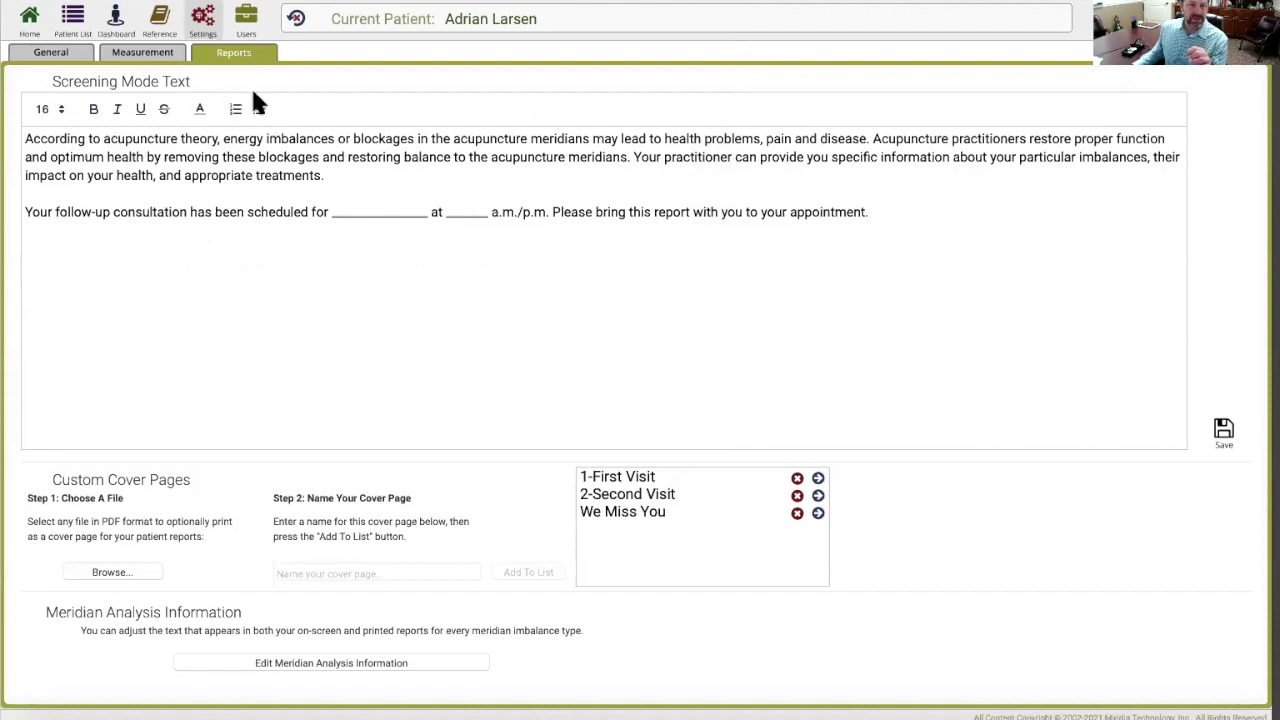
# Highlight the whole Screening Mode text in the report settings and return to the general settings
pyautogui.moveTo(29, 140); pyautogui.dragTo(320, 247)
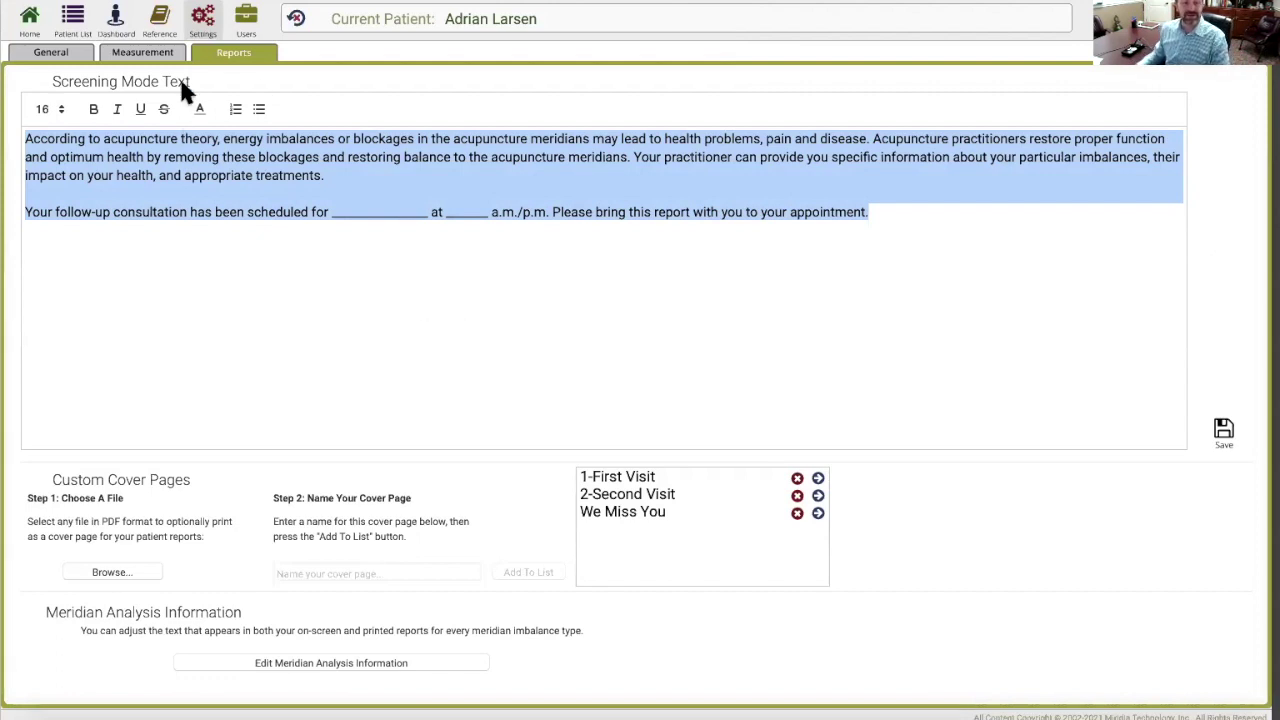
pyautogui.click(60, 56)
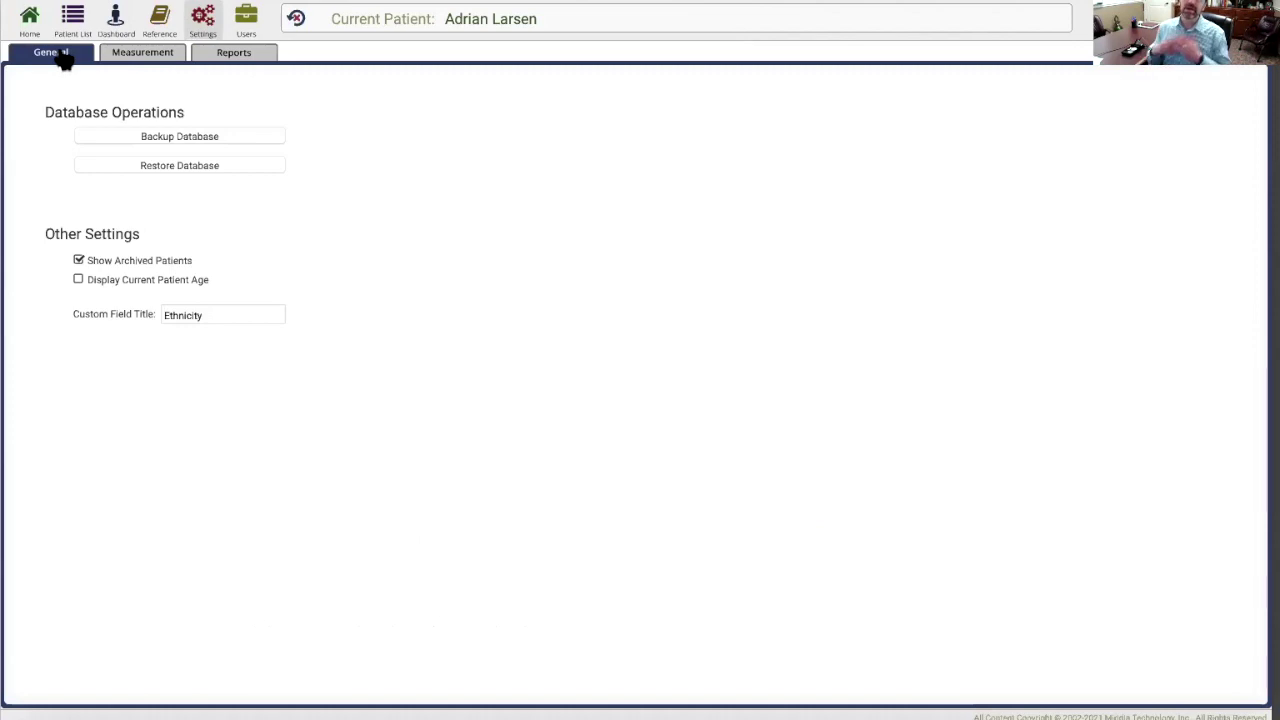
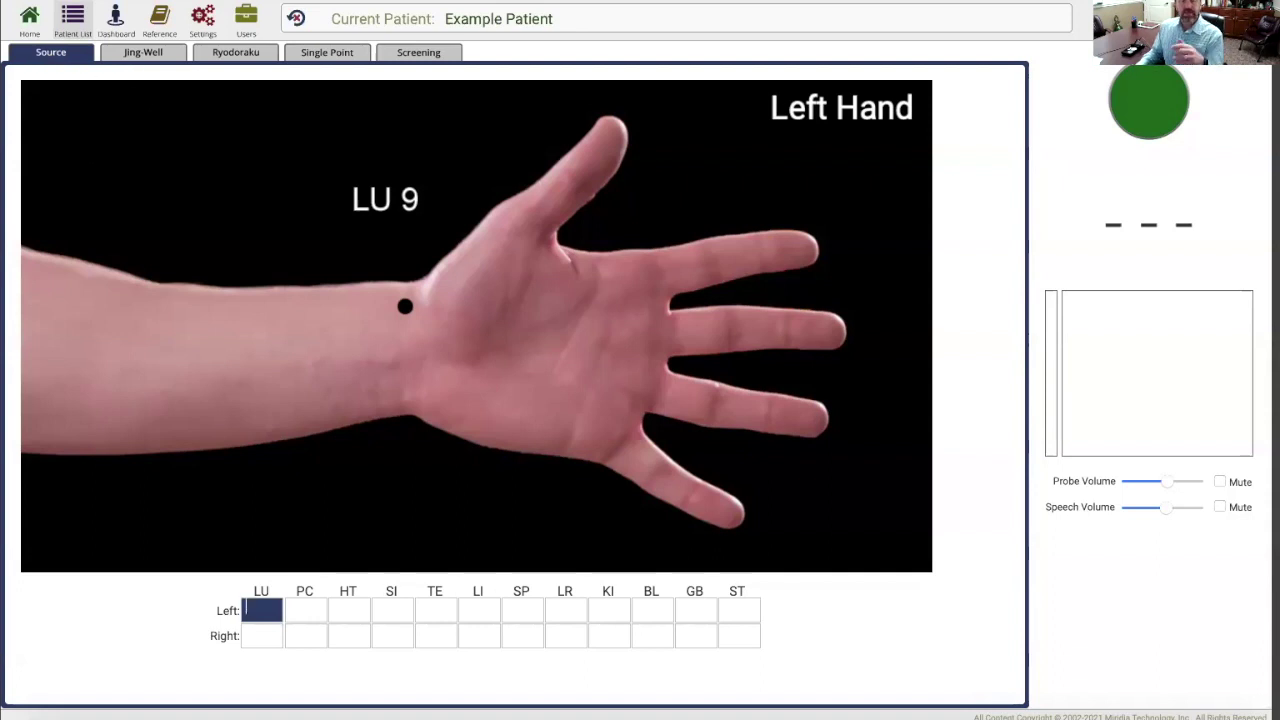
# View the Jing-Well exam, and examine the left-hand H5 and H4 points in the Ryodoraku exam
pyautogui.click(148, 56)
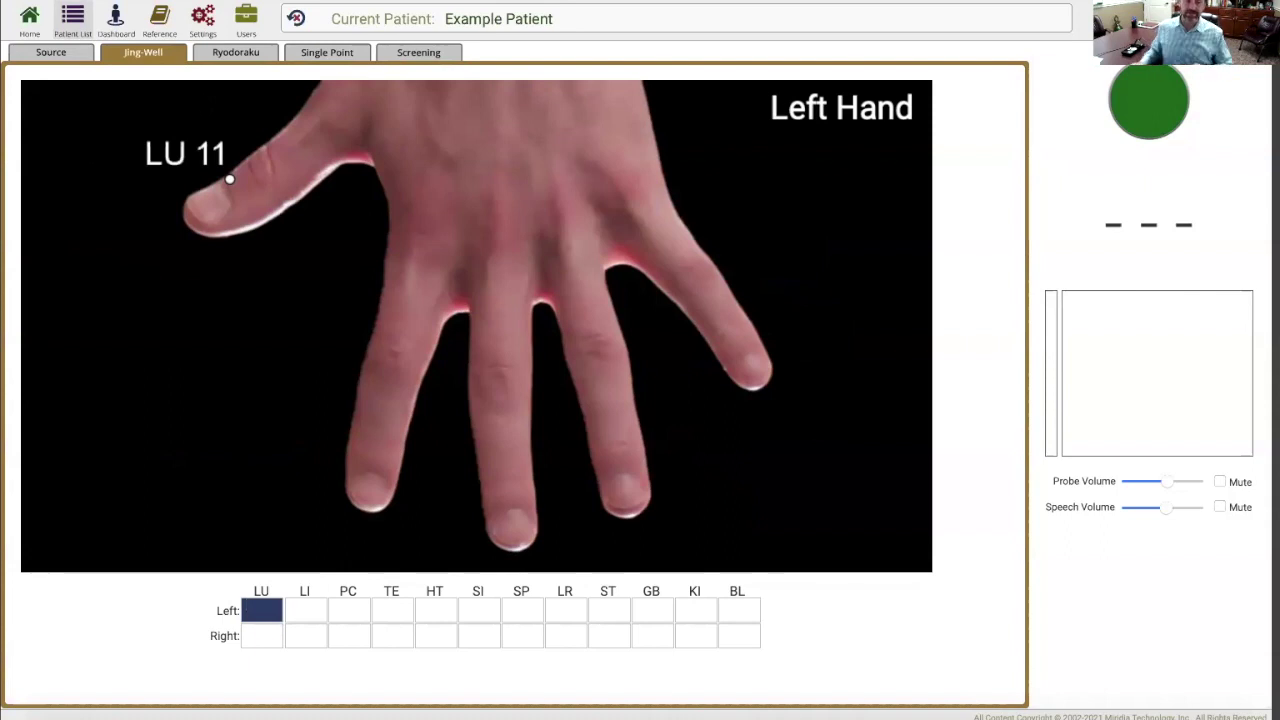
pyautogui.click(235, 60)
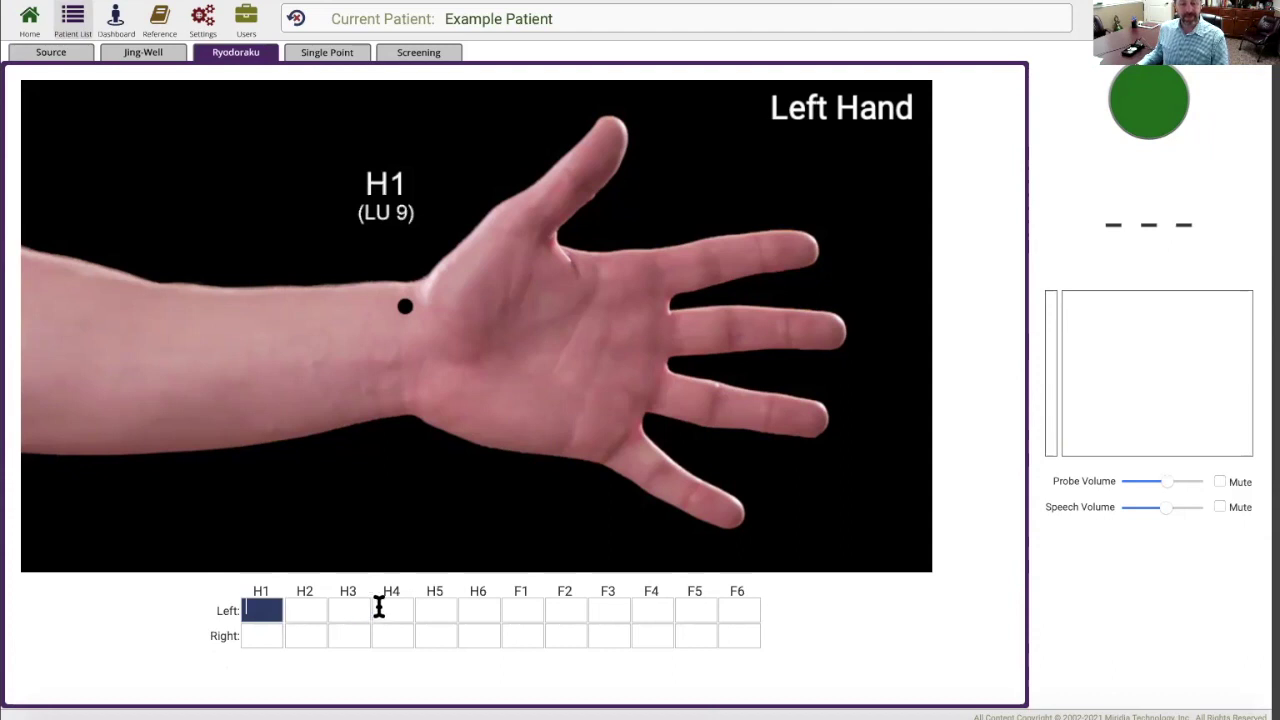
pyautogui.click(427, 610)
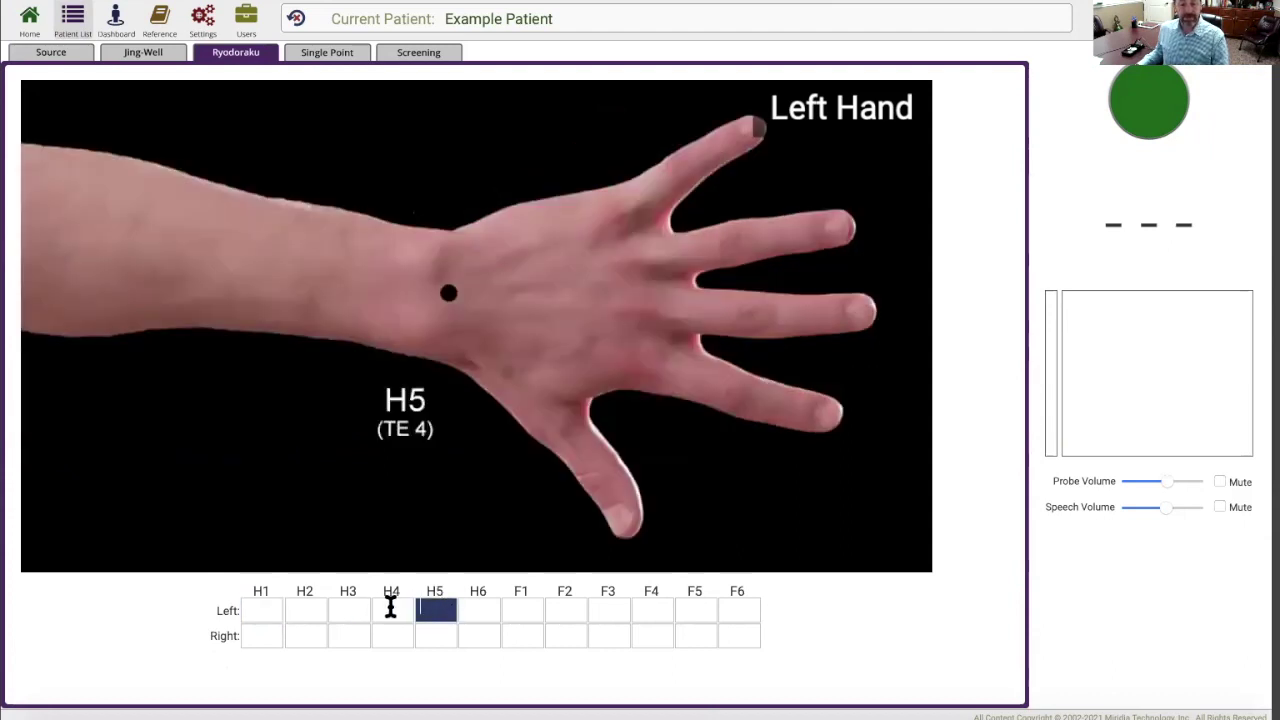
pyautogui.hotkey('shift', 'Tab')
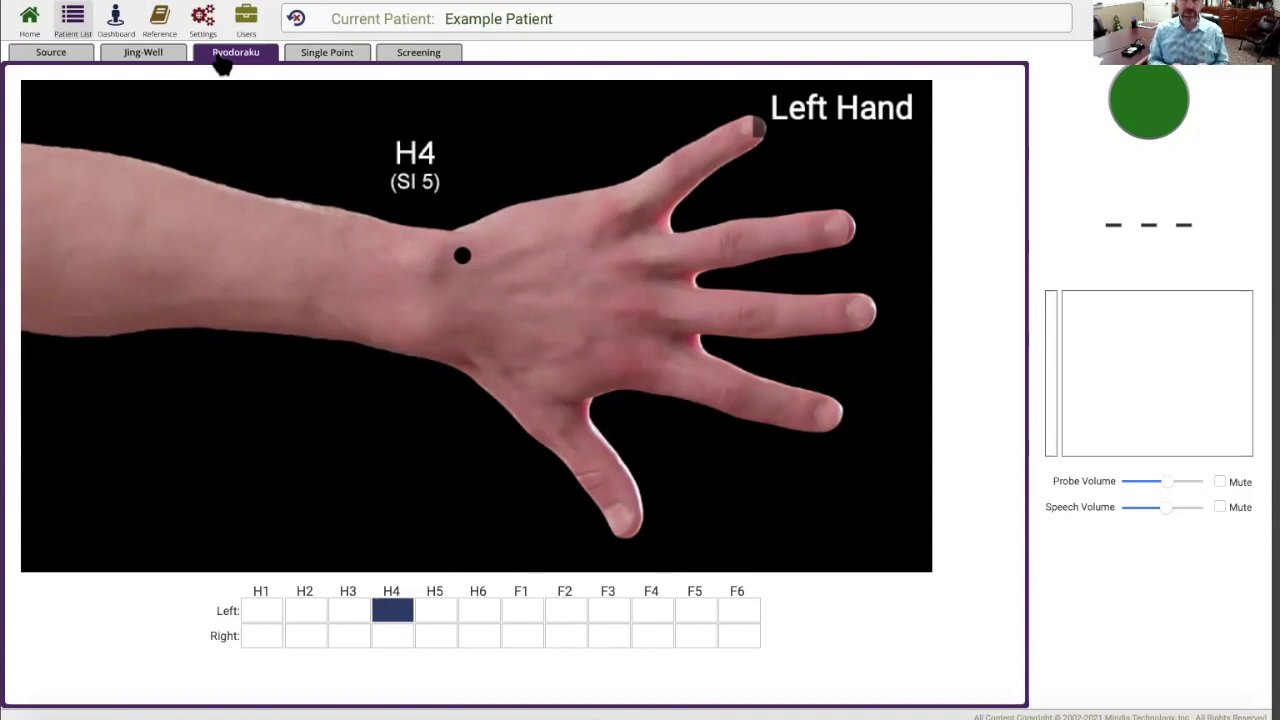
# Look over the Single Point and Screening exams and return to the Source exam
pyautogui.click(333, 58)
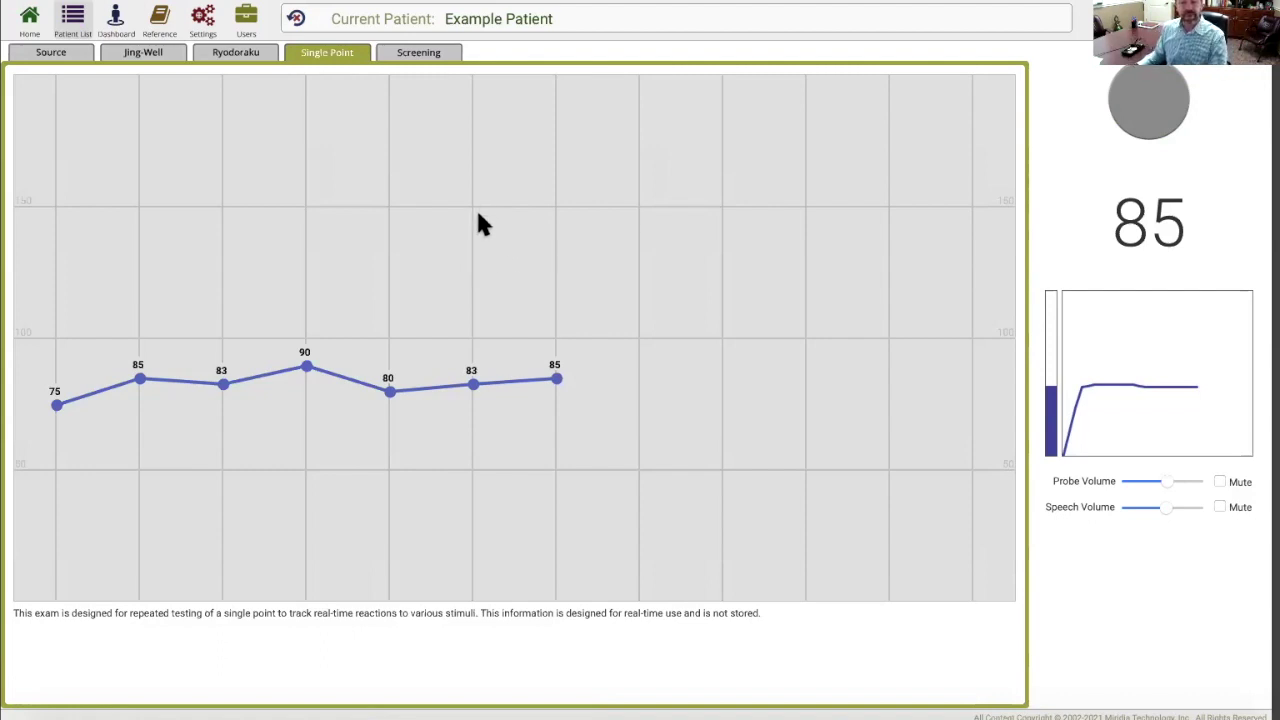
pyautogui.click(422, 55)
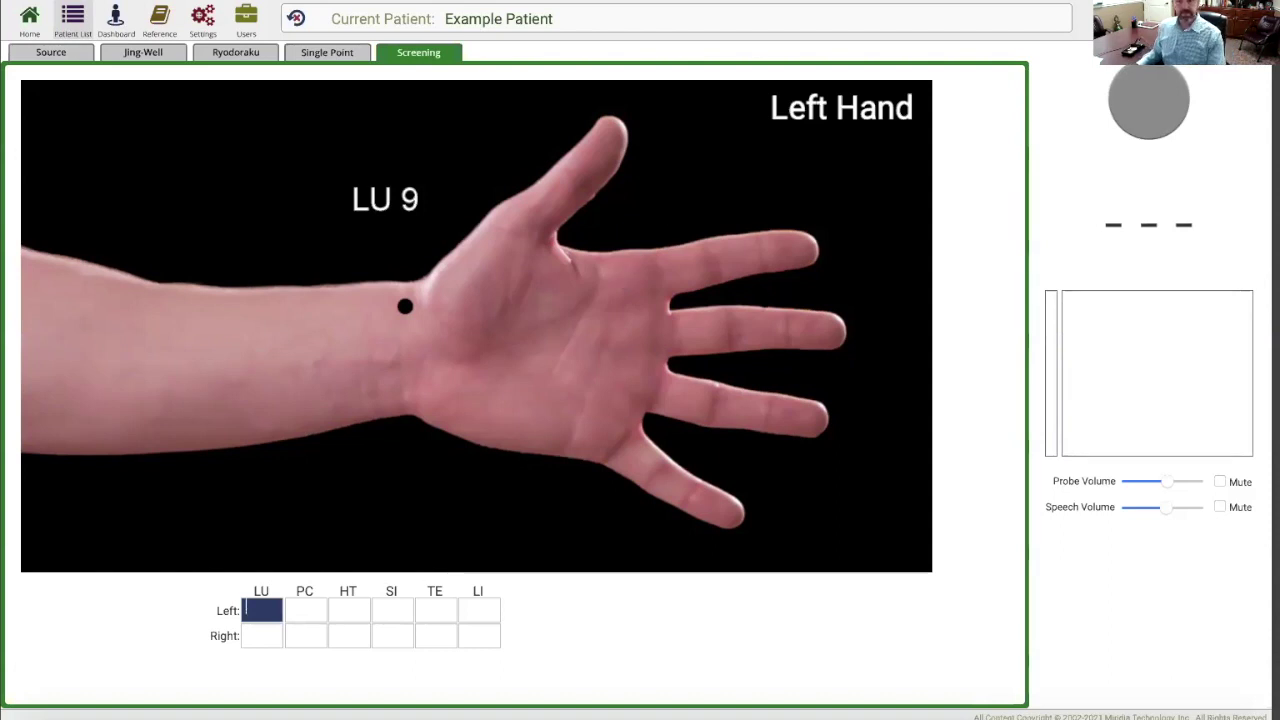
pyautogui.click(58, 58)
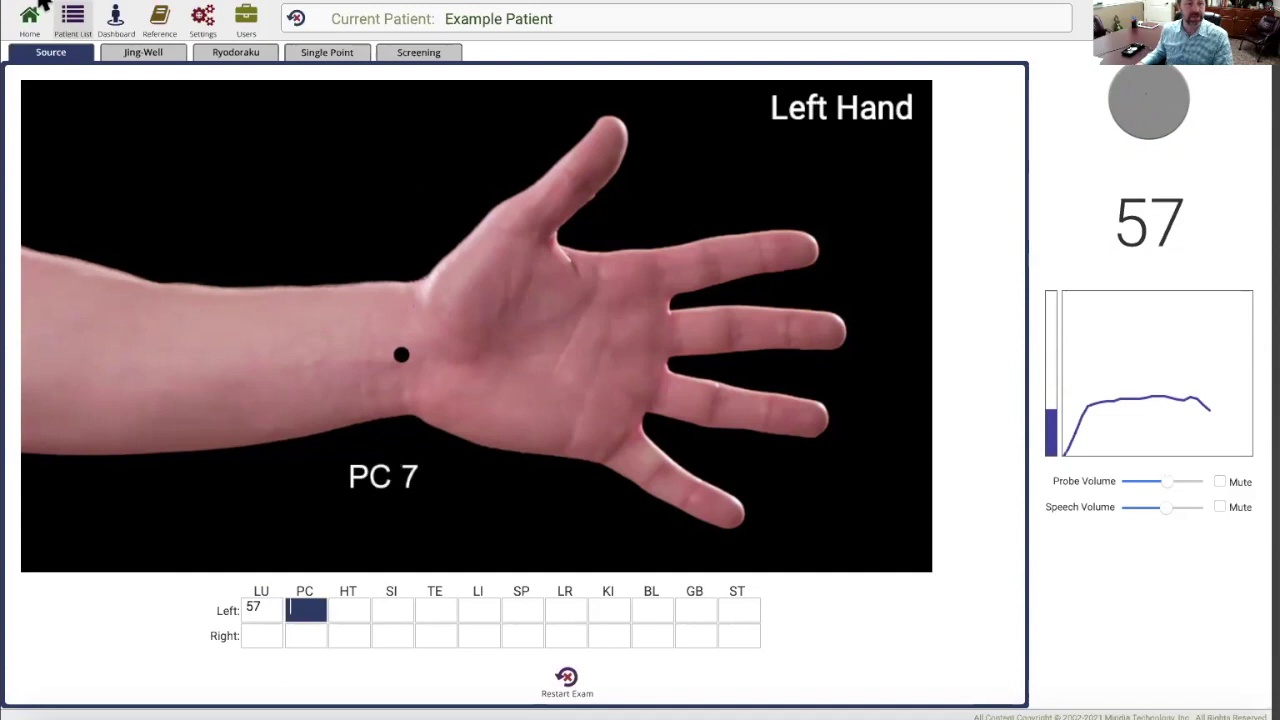
# Open the measurement settings from the Source exam
pyautogui.click(197, 24)
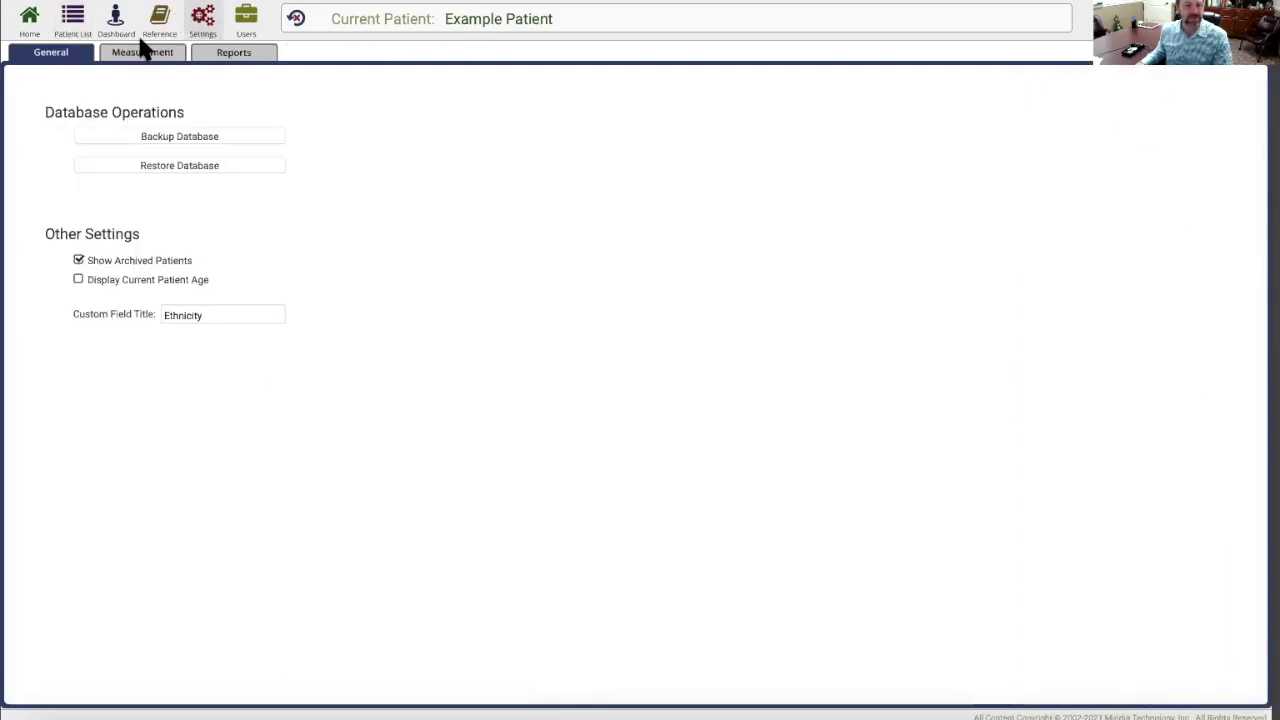
pyautogui.click(143, 52)
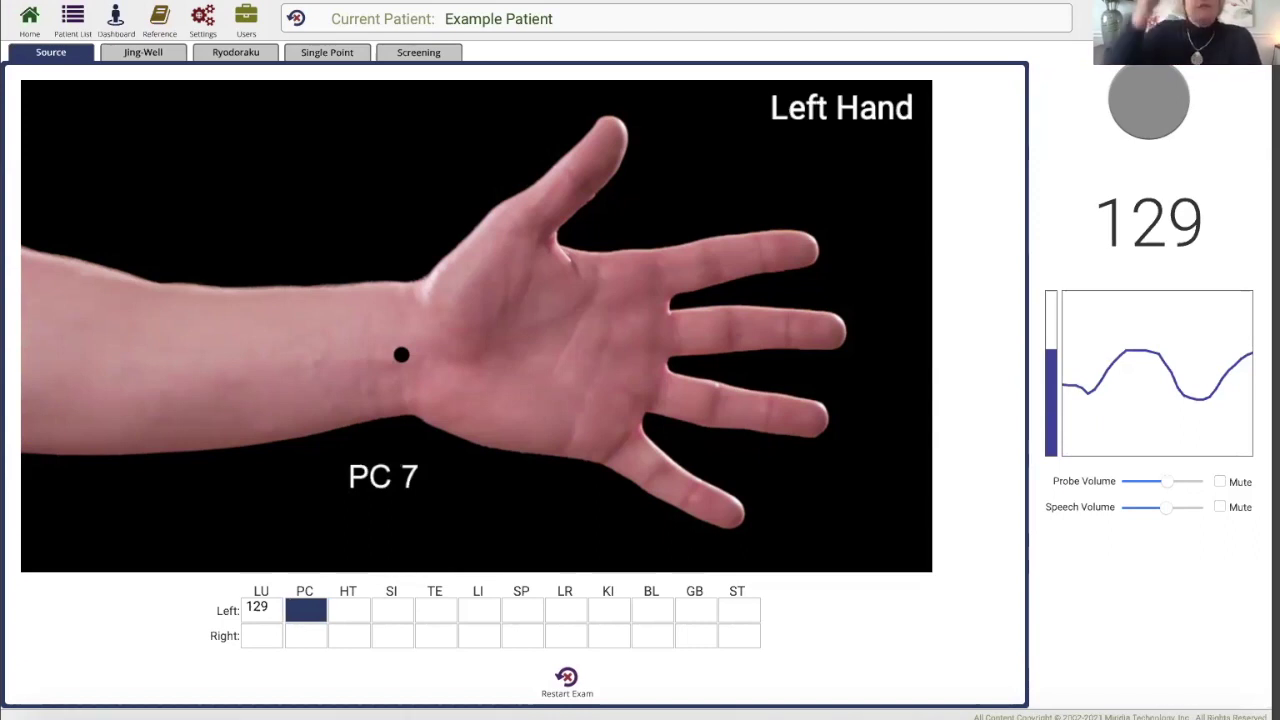
# Reduce the timed measurement duration for Source exams in the measurement settings
pyautogui.click(200, 22)
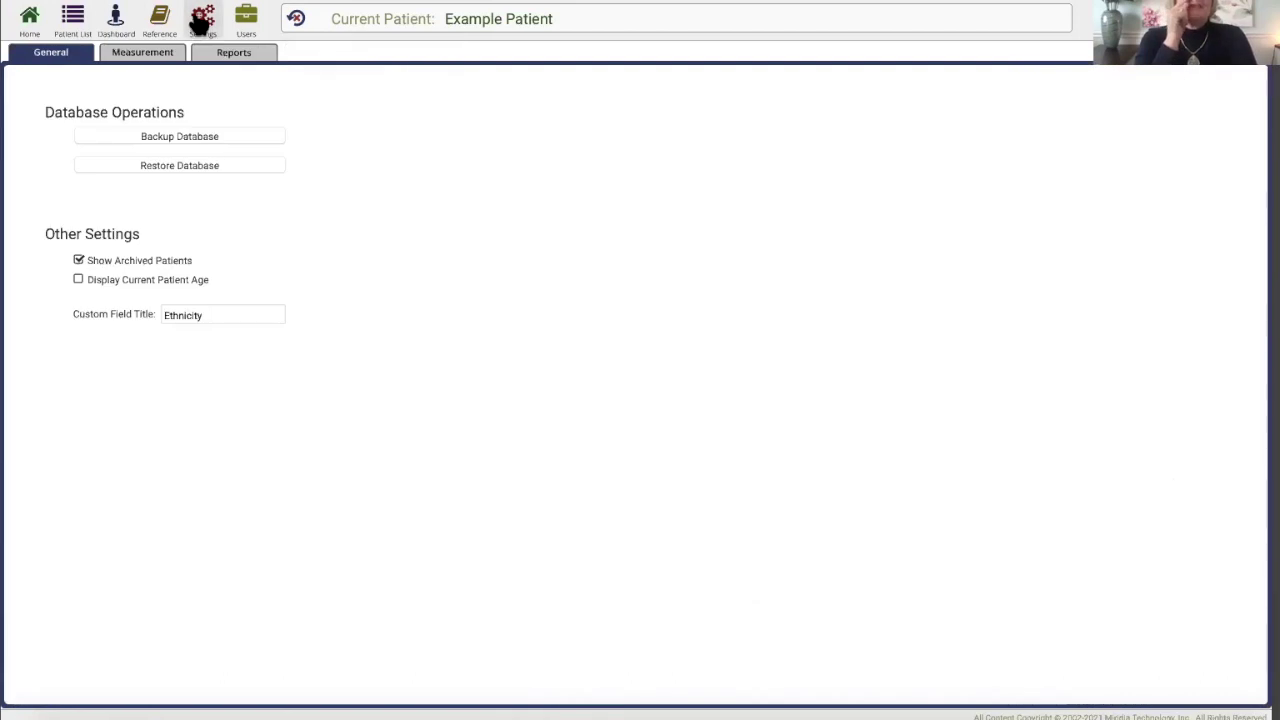
pyautogui.click(150, 55)
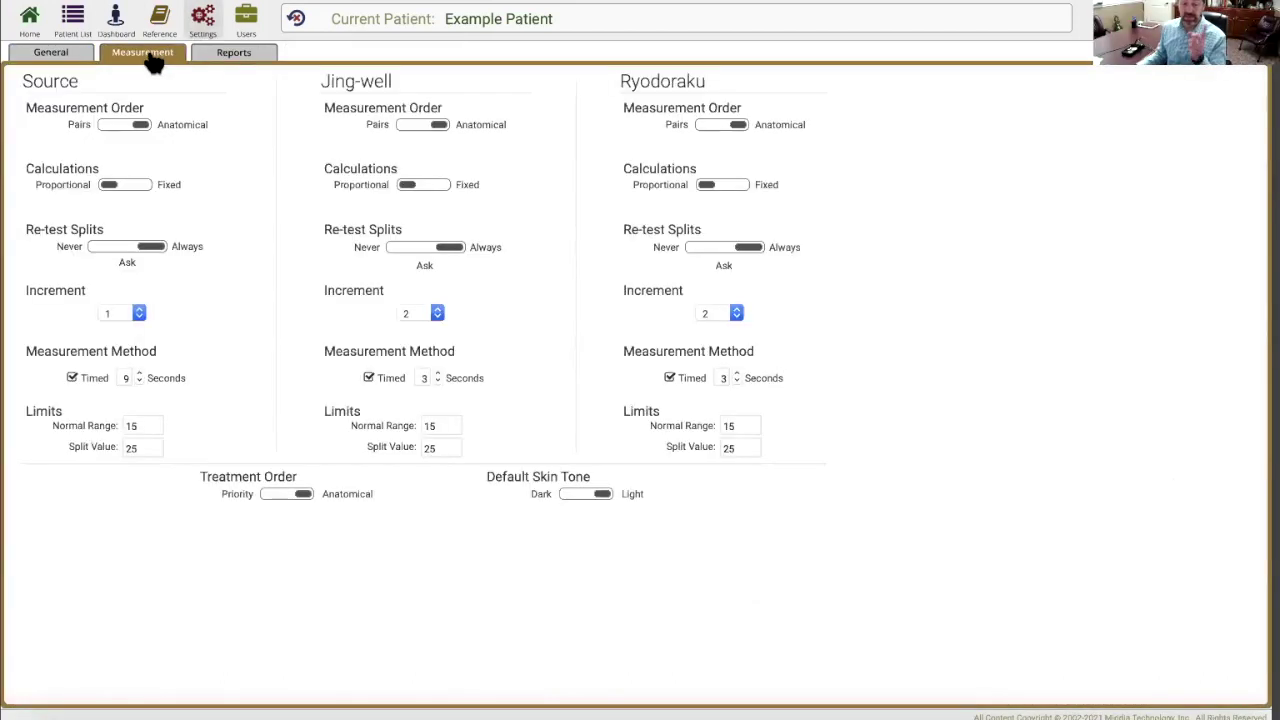
pyautogui.click(140, 381)
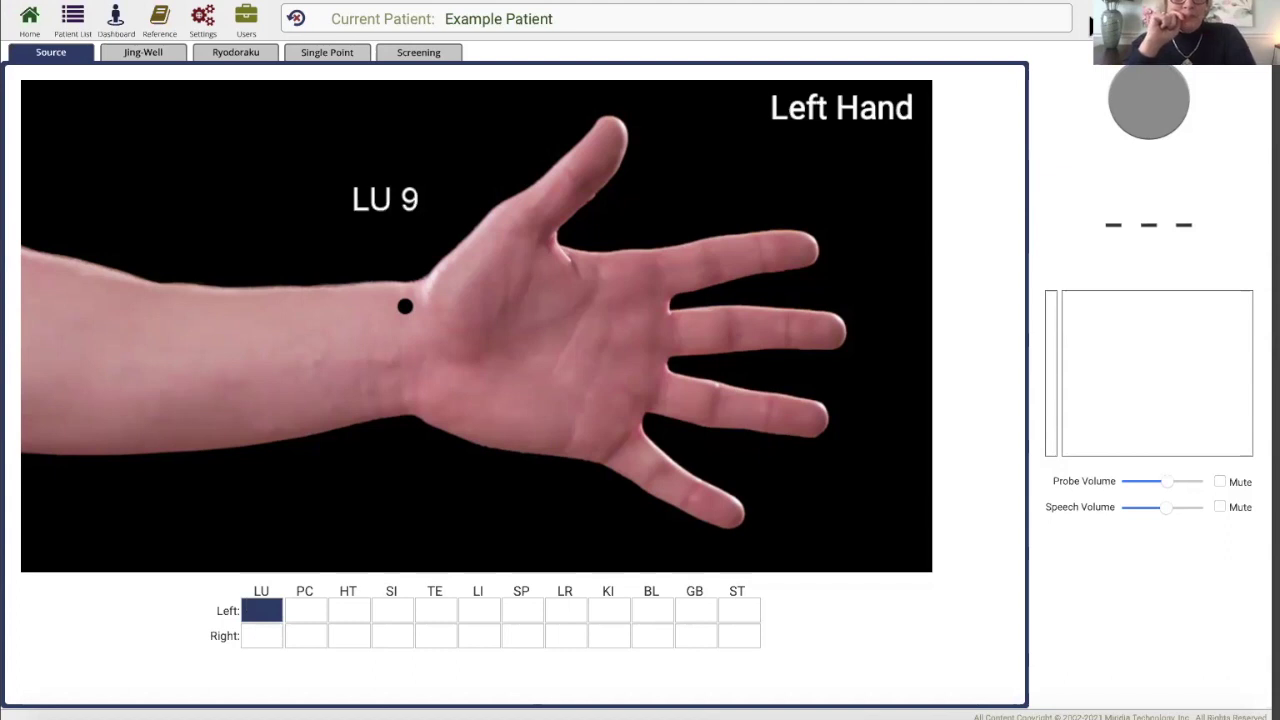
# View repeated point readings in the Single Point exam, and return to the Source exam
pyautogui.click(316, 62)
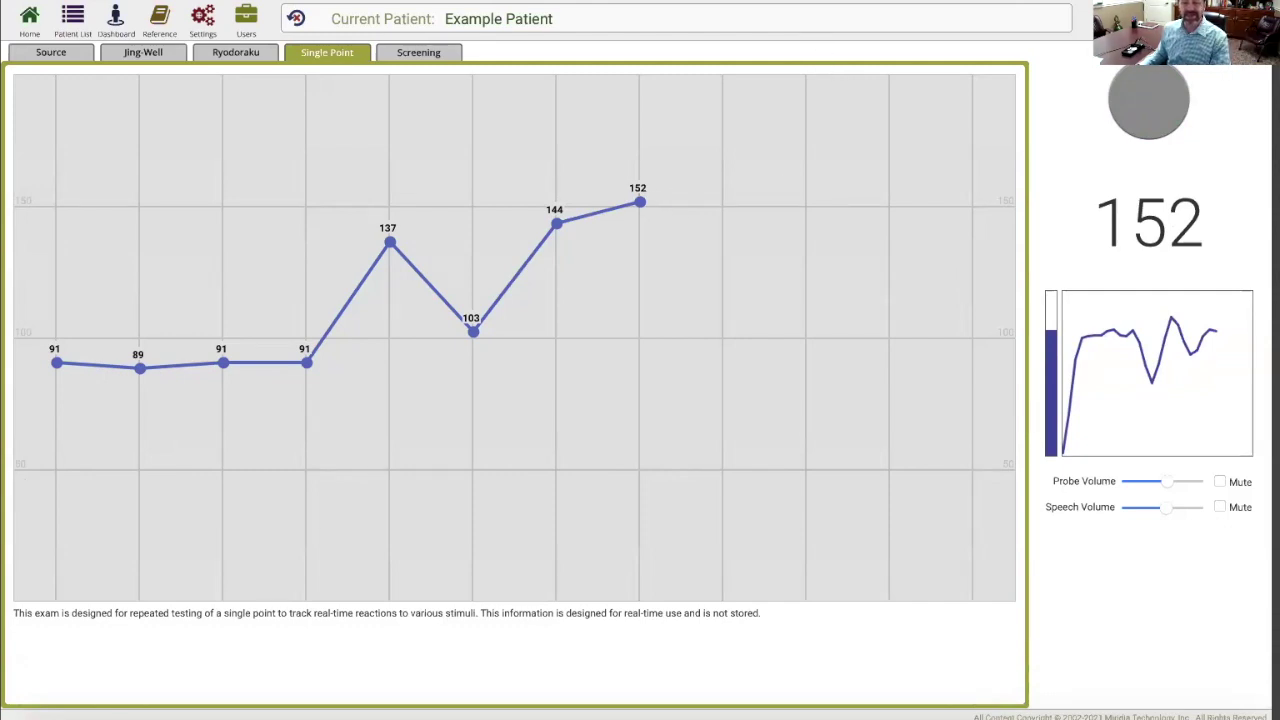
pyautogui.click(934, 6)
pyautogui.click(940, 14)
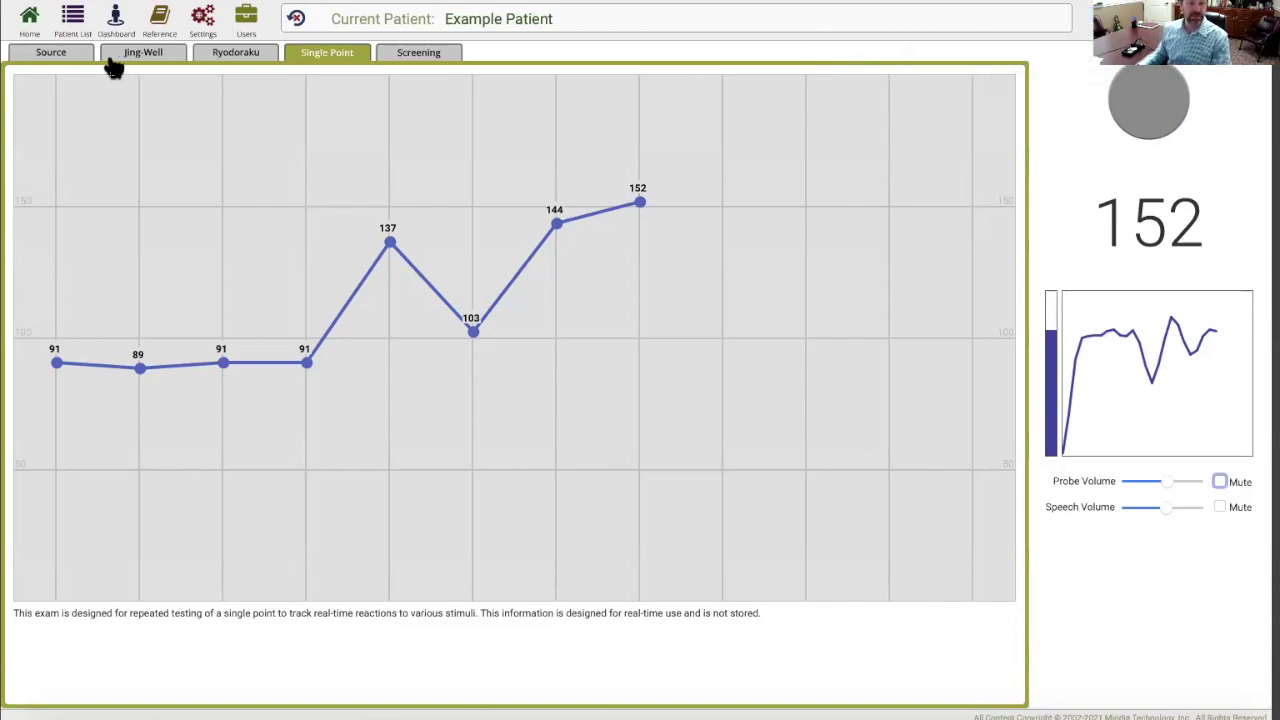
pyautogui.click(78, 56)
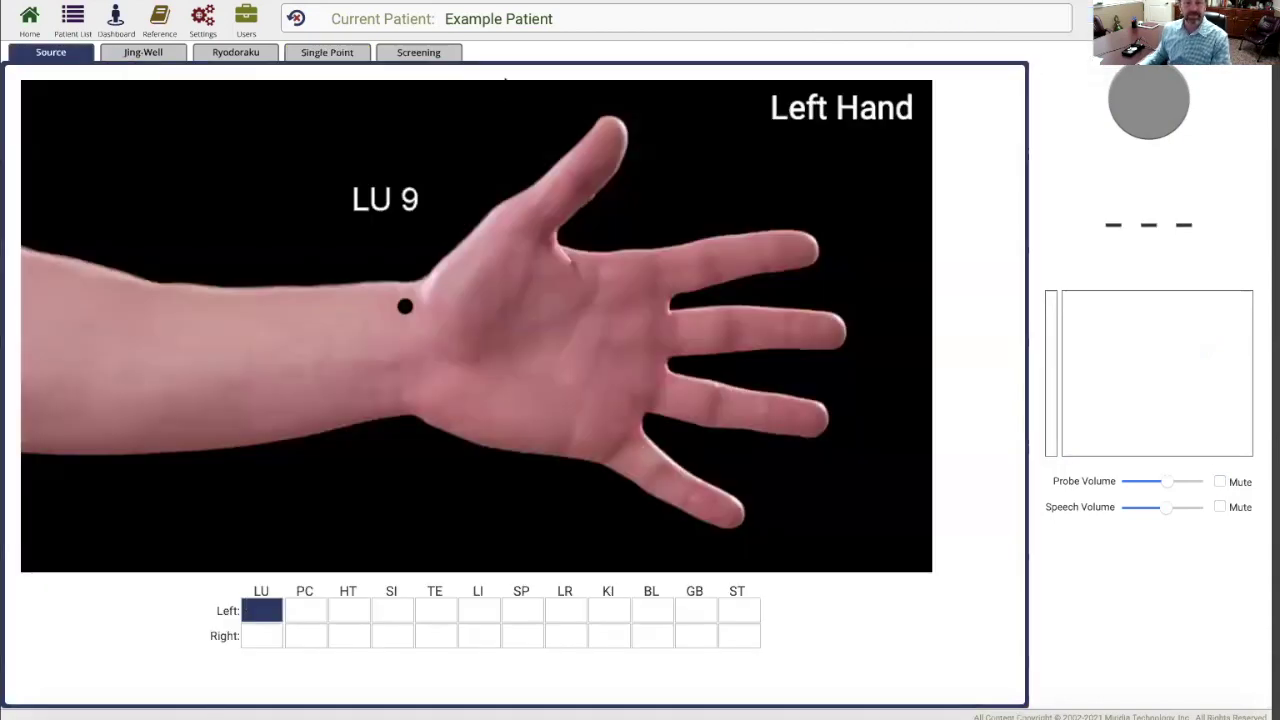
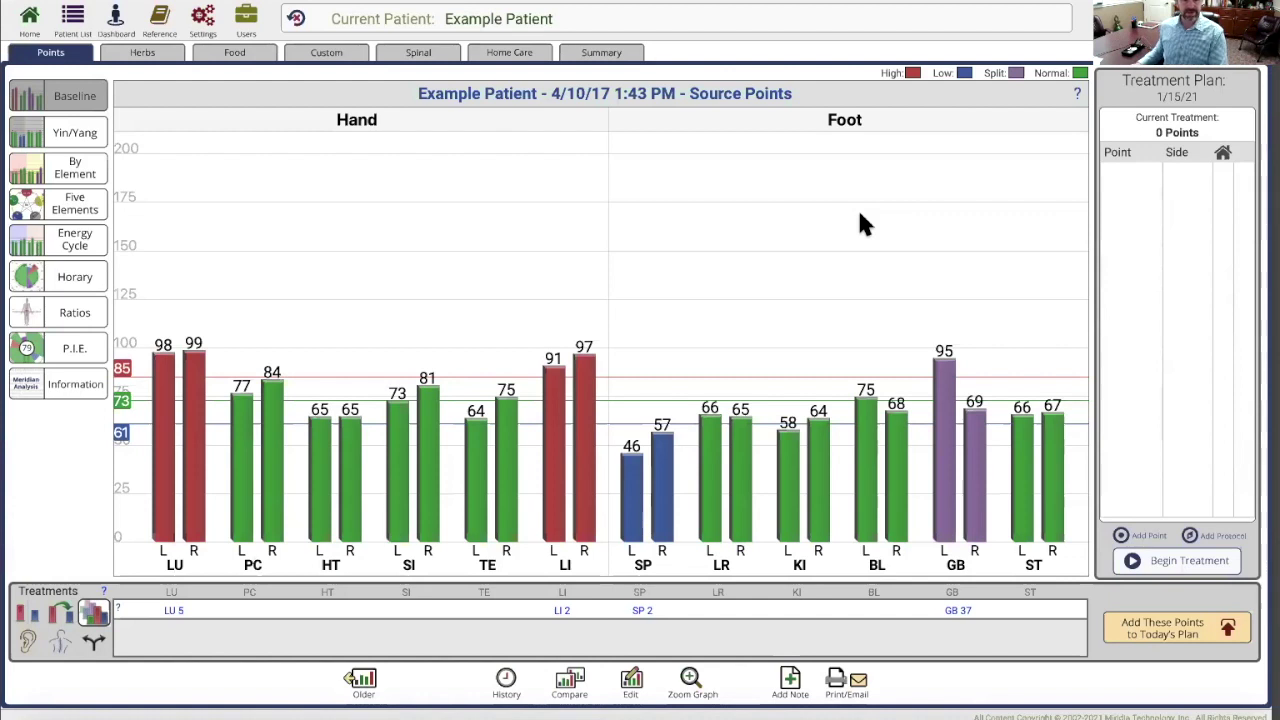
# Examine the source-point results by Yin/Yang, by element and as Five Elements, checking the Five Elements diagram against the Baseline graph
pyautogui.click(77, 131)
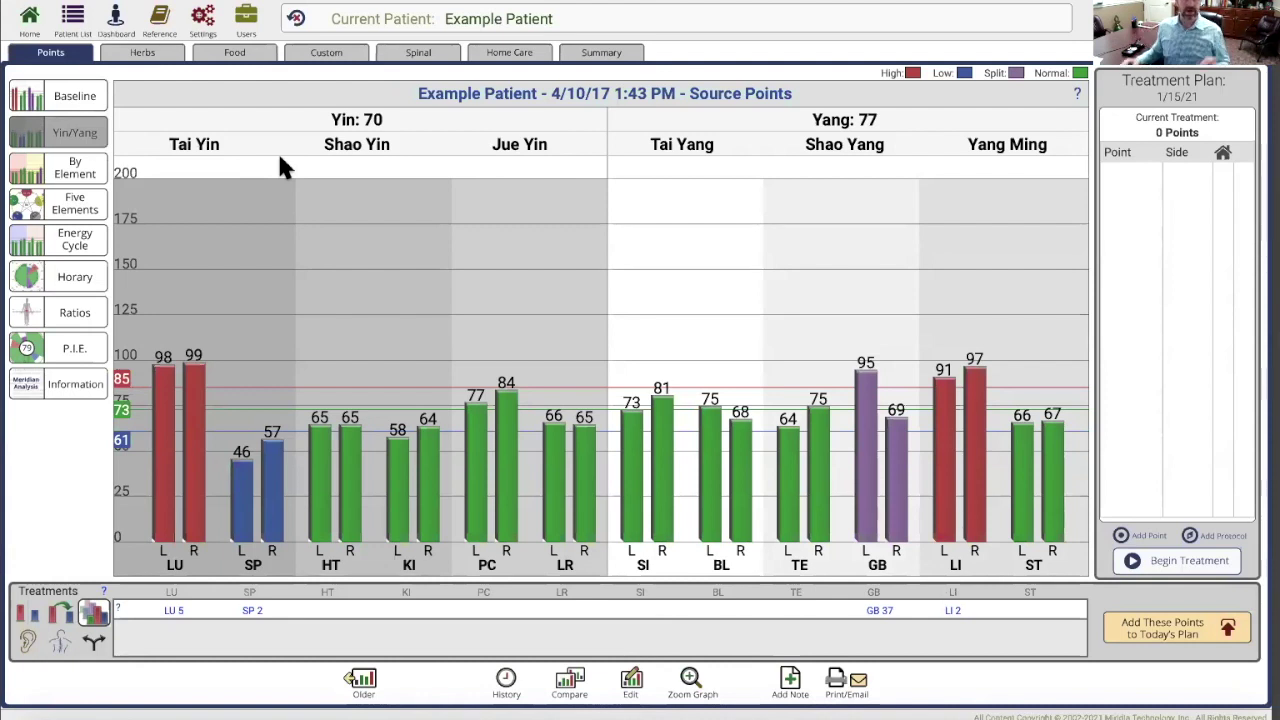
pyautogui.click(54, 178)
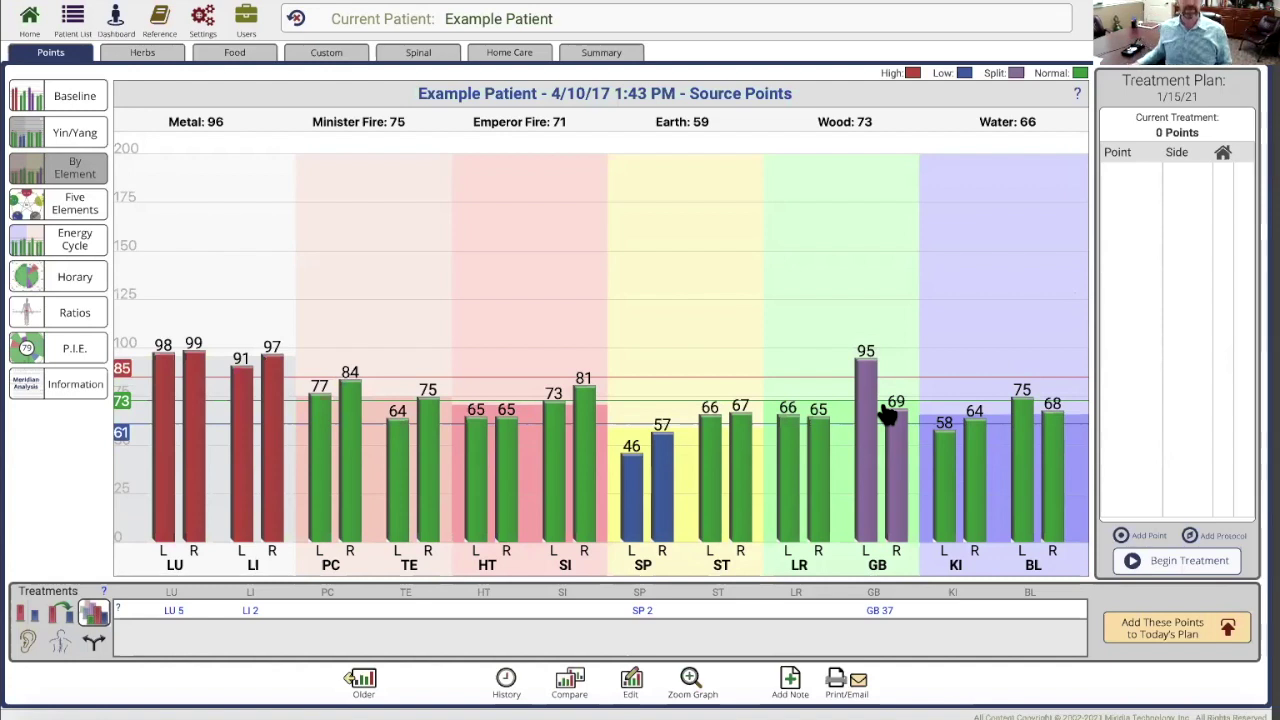
pyautogui.click(68, 207)
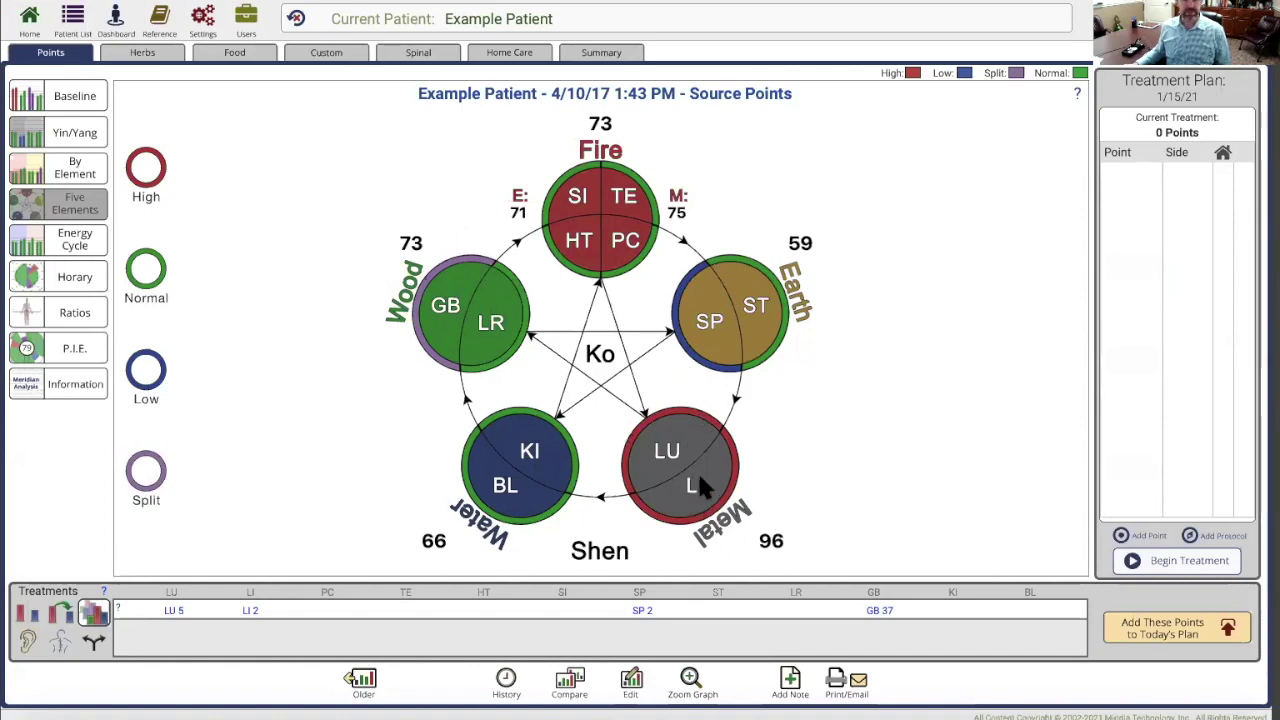
pyautogui.click(73, 108)
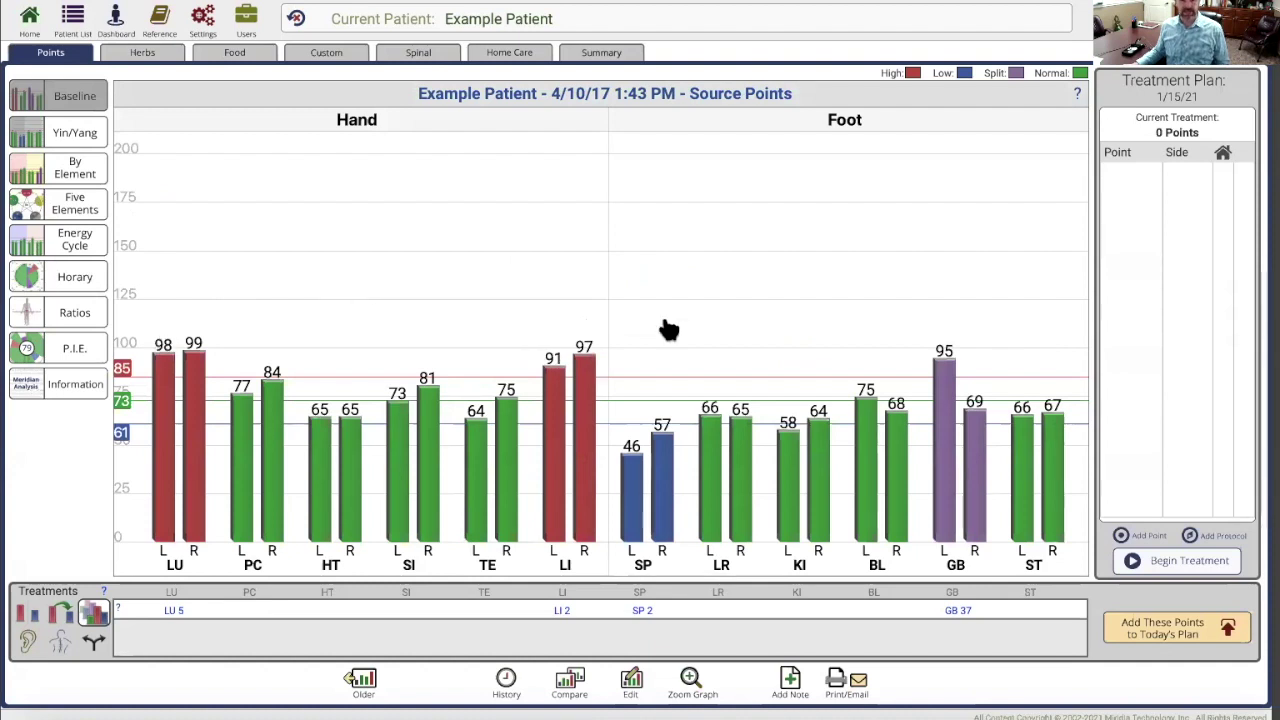
pyautogui.click(52, 211)
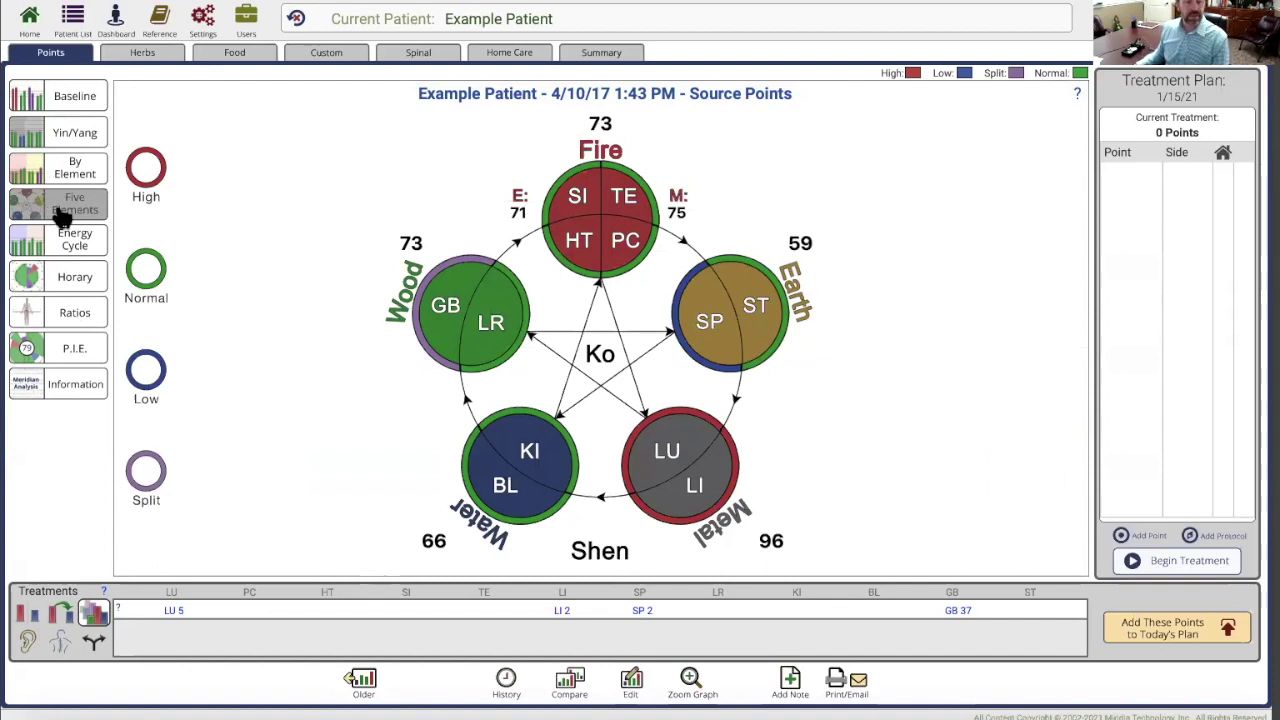
# View the same exam as an Energy Cycle graph, a Horary clock and body Ratios
pyautogui.click(66, 247)
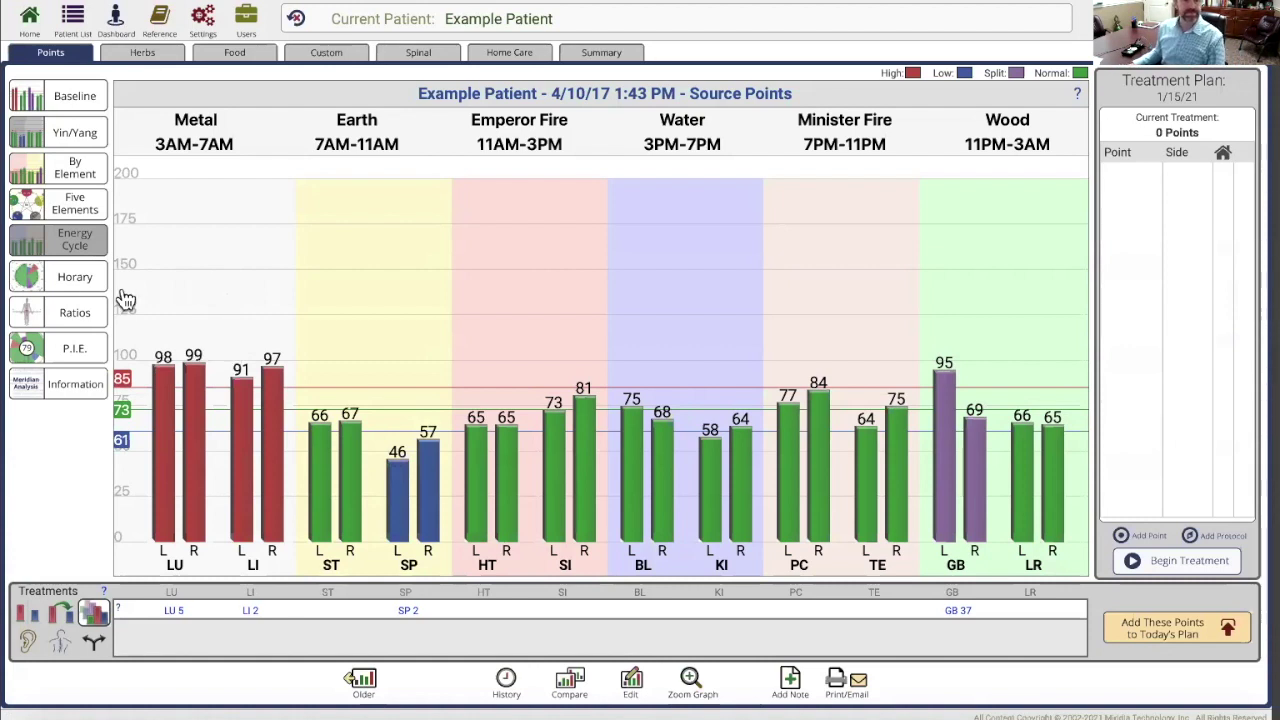
pyautogui.click(80, 283)
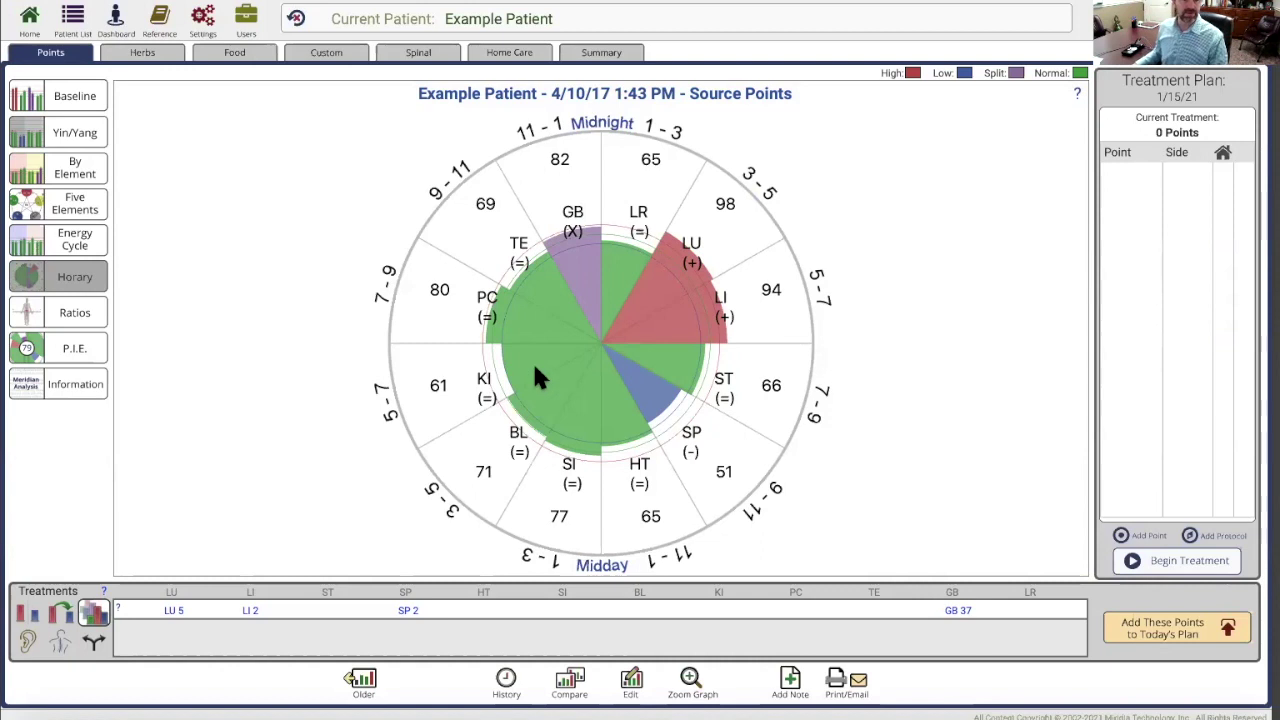
pyautogui.click(75, 316)
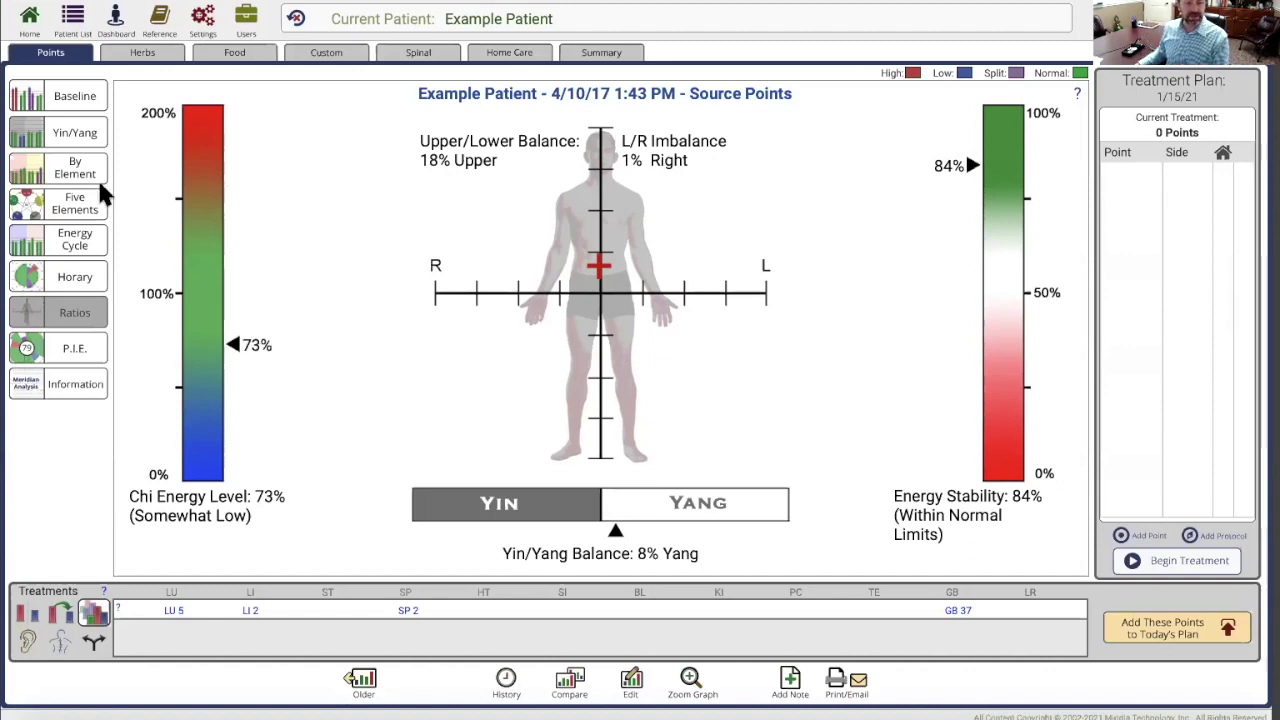
# Compare the Ratios view with the Baseline and Yin/Yang graphs, ending on Ratios
pyautogui.click(80, 100)
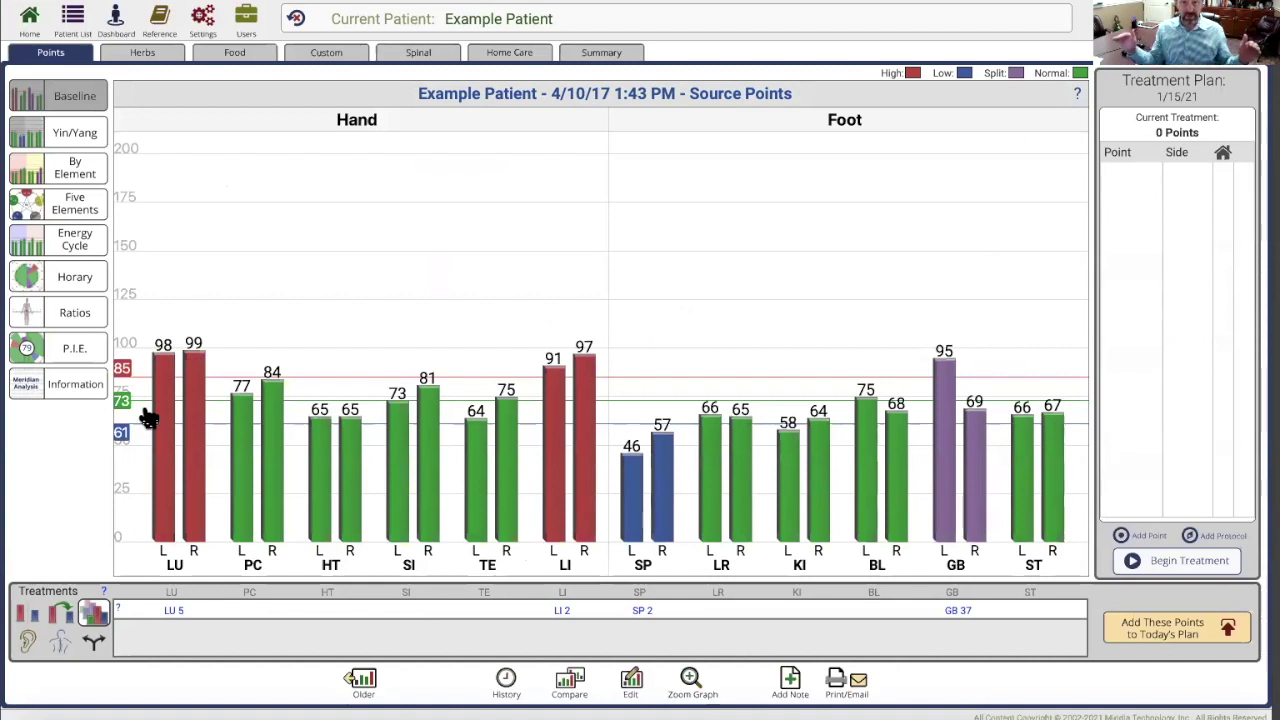
pyautogui.click(80, 330)
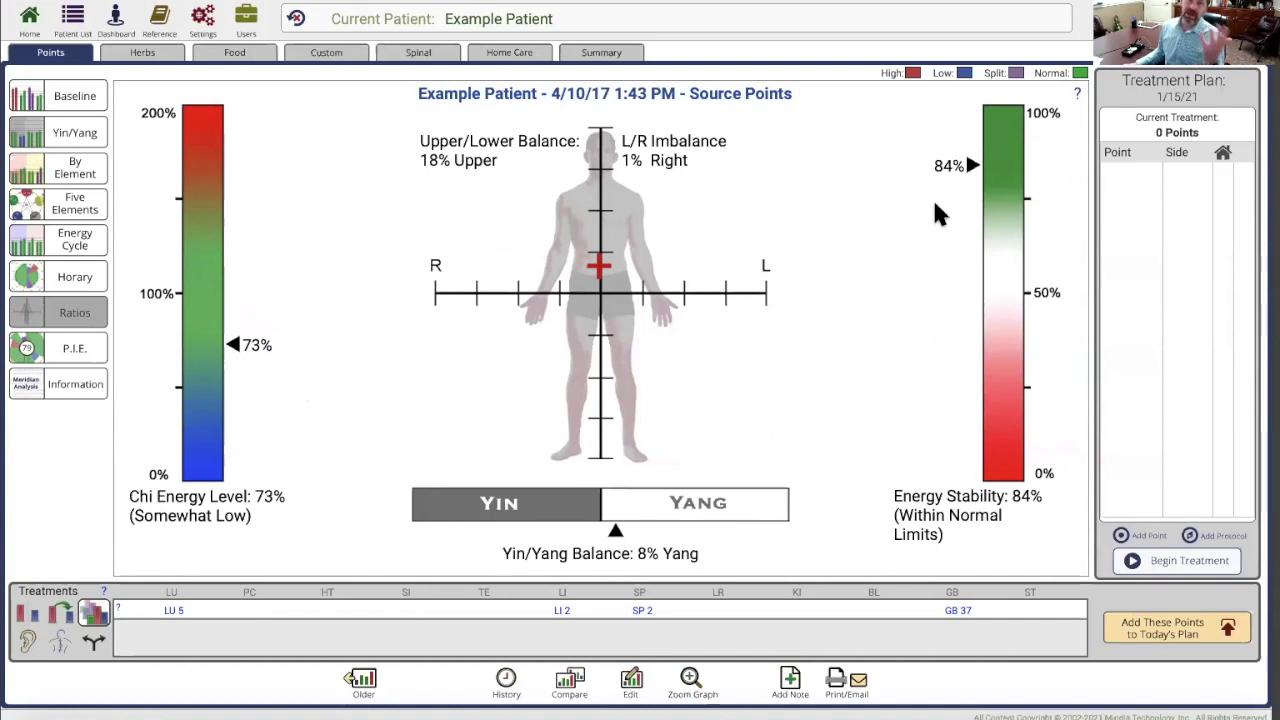
pyautogui.click(85, 105)
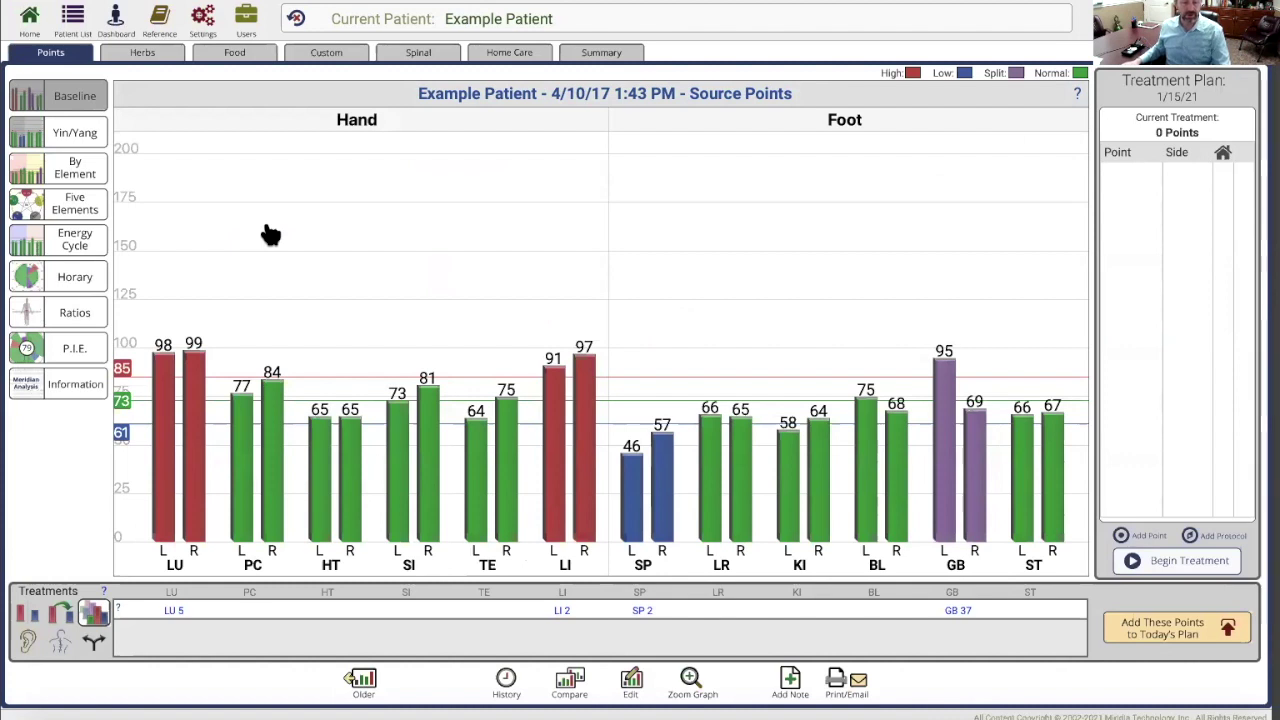
pyautogui.click(70, 320)
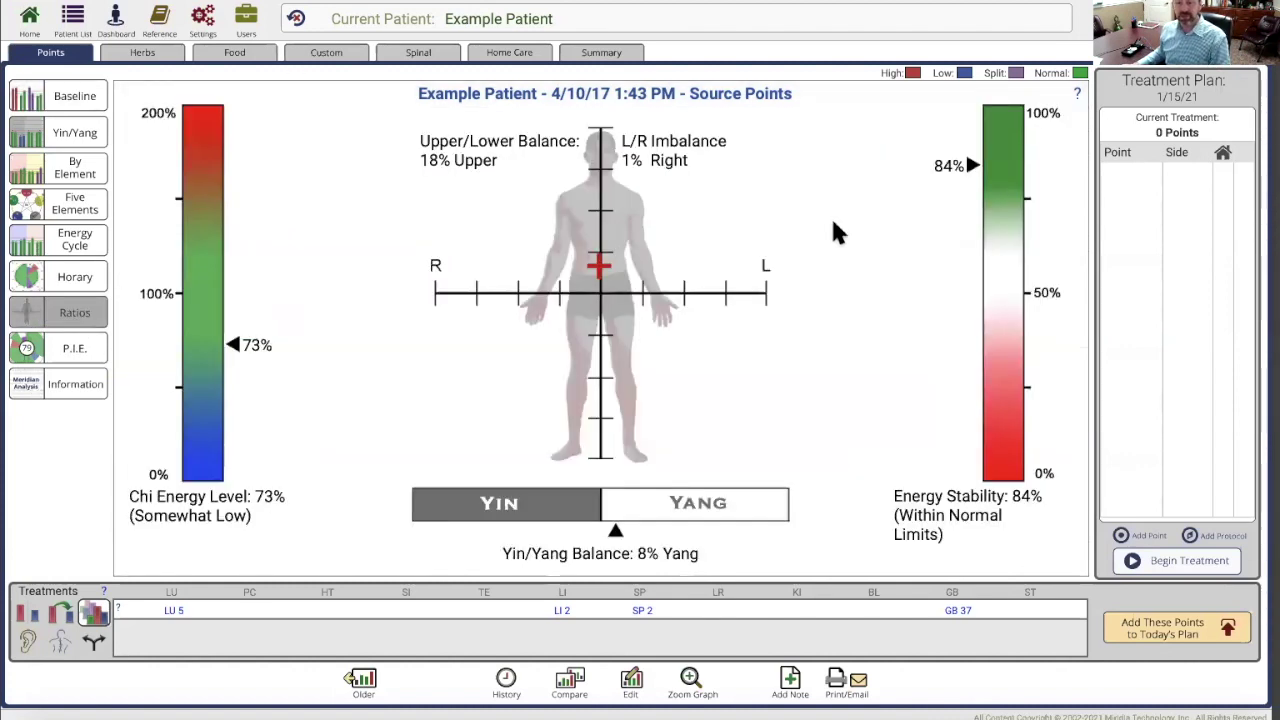
pyautogui.click(84, 99)
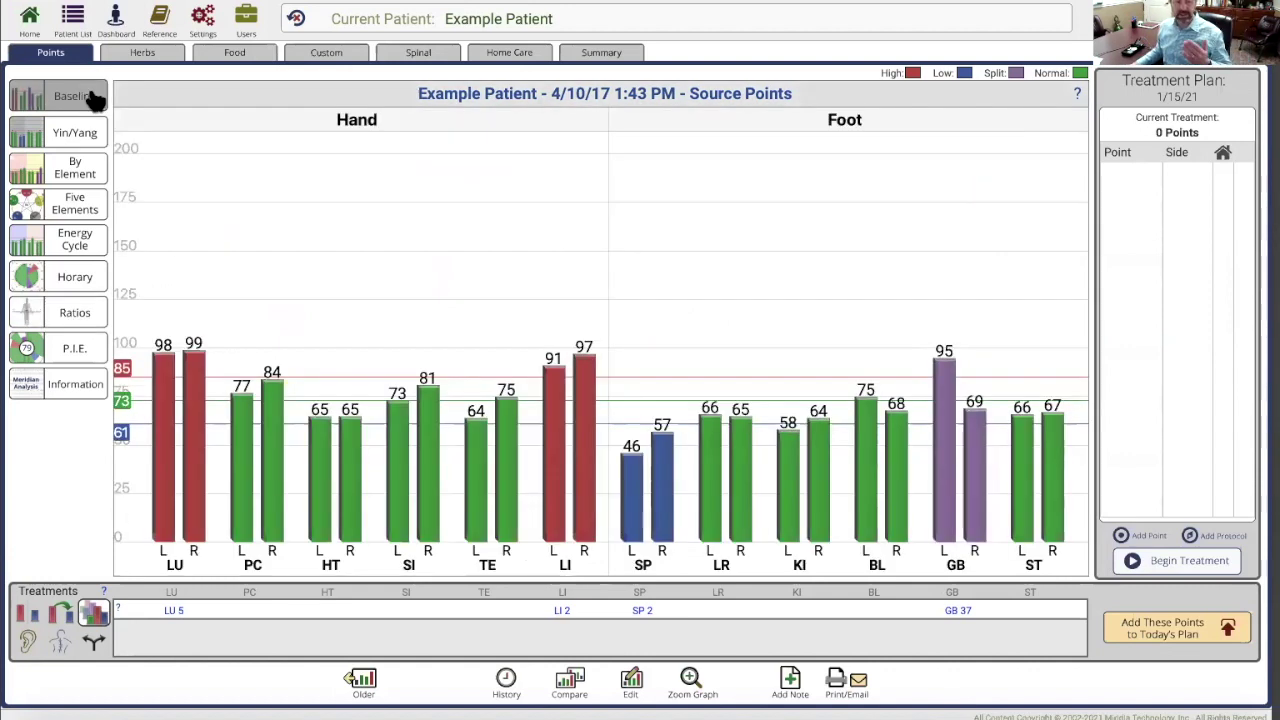
pyautogui.click(80, 318)
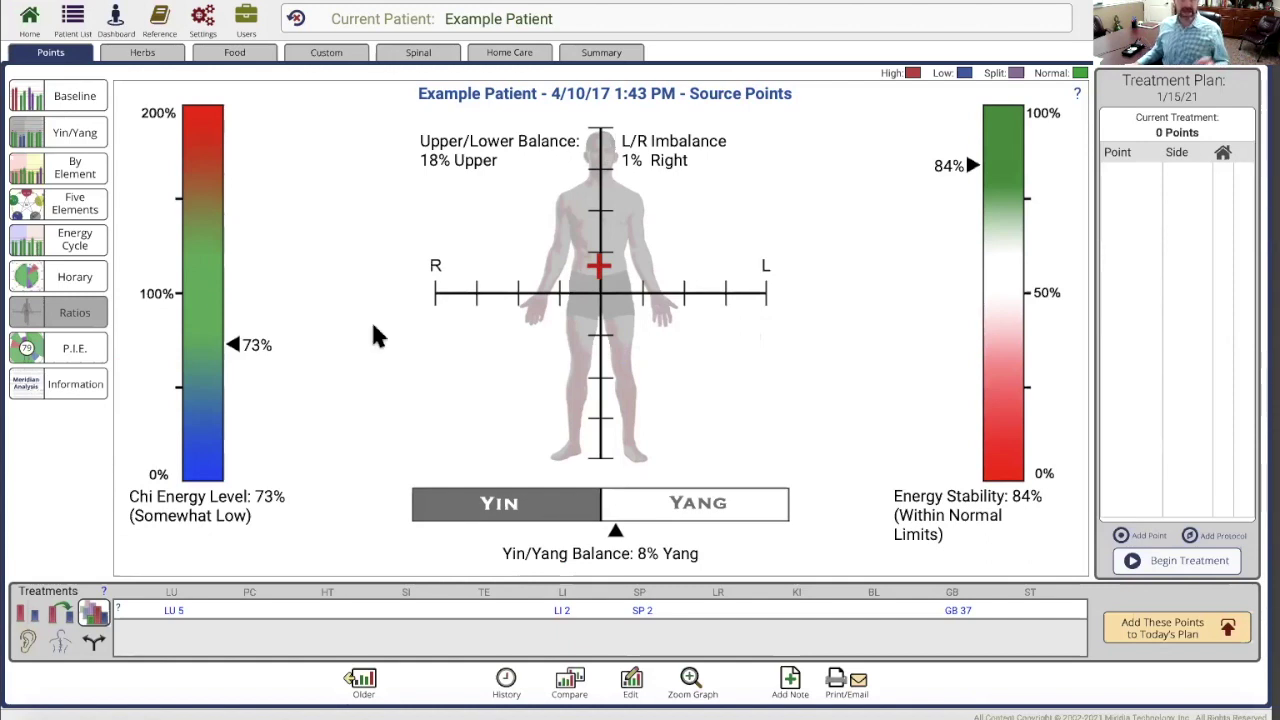
pyautogui.click(58, 140)
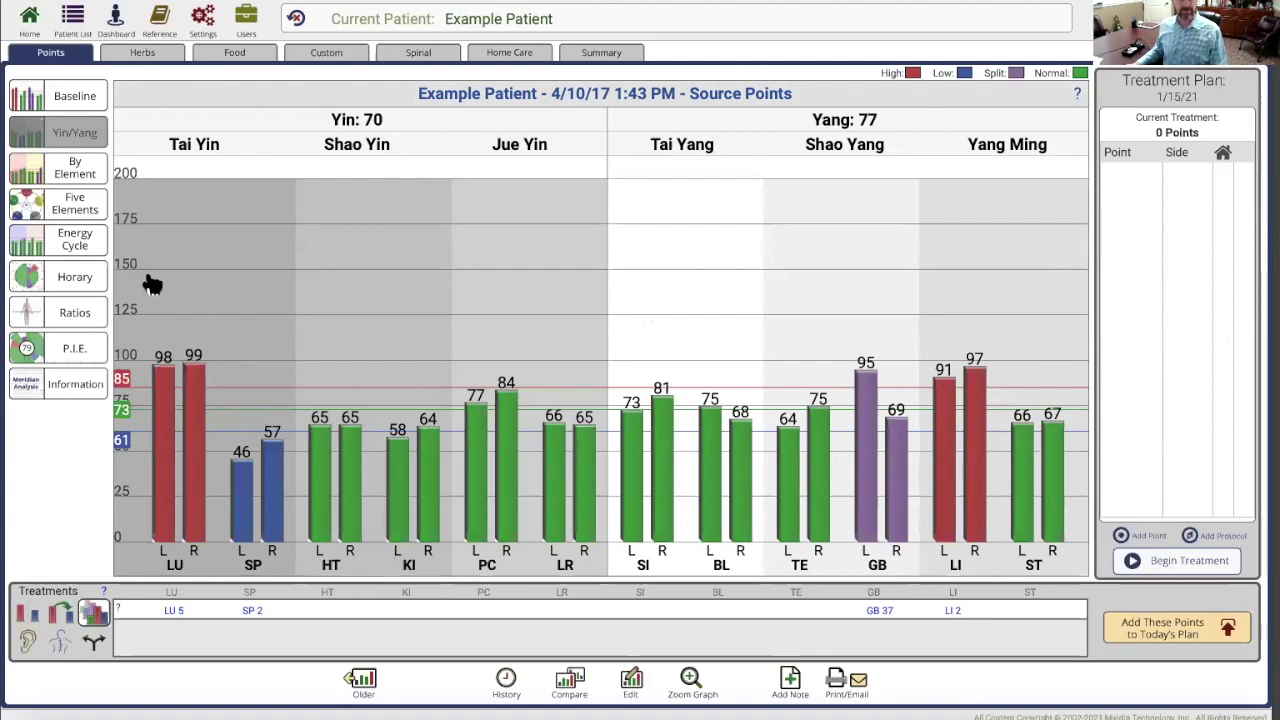
pyautogui.click(80, 315)
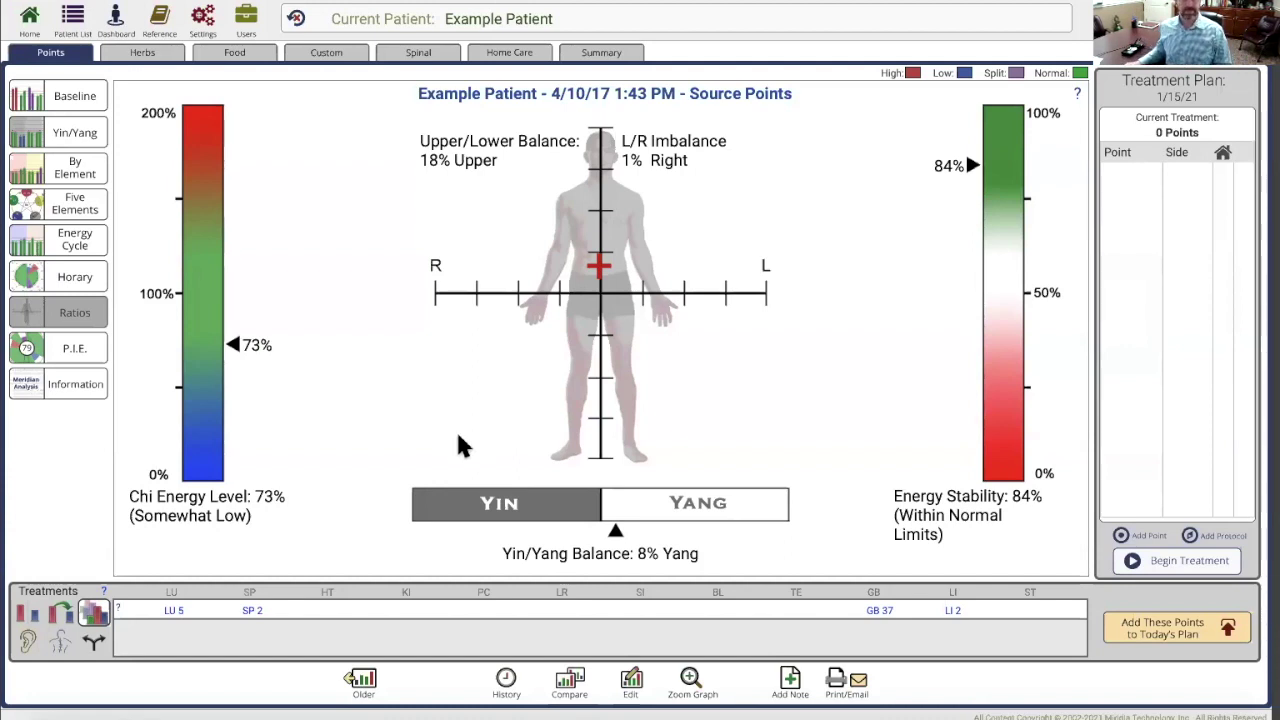
# Compare the P.I.E. chart with that of the older 1:40 PM exam, and return to the 1:43 PM exam
pyautogui.click(65, 348)
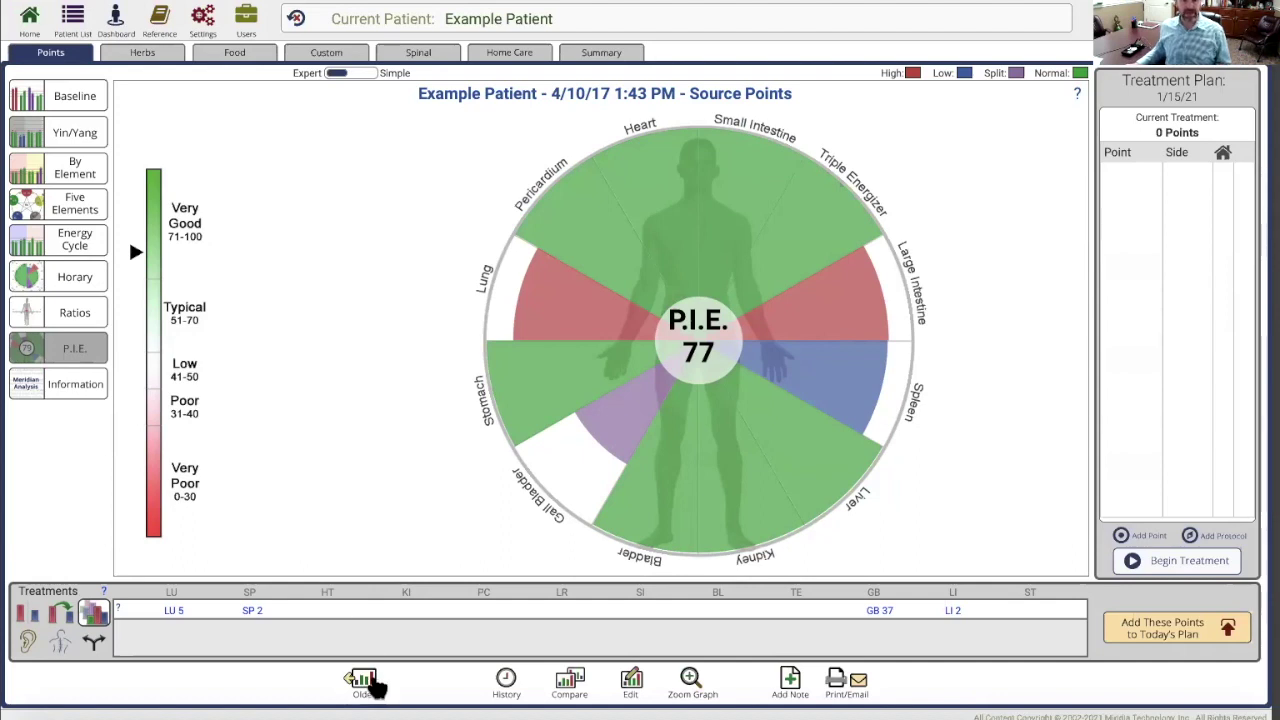
pyautogui.click(369, 682)
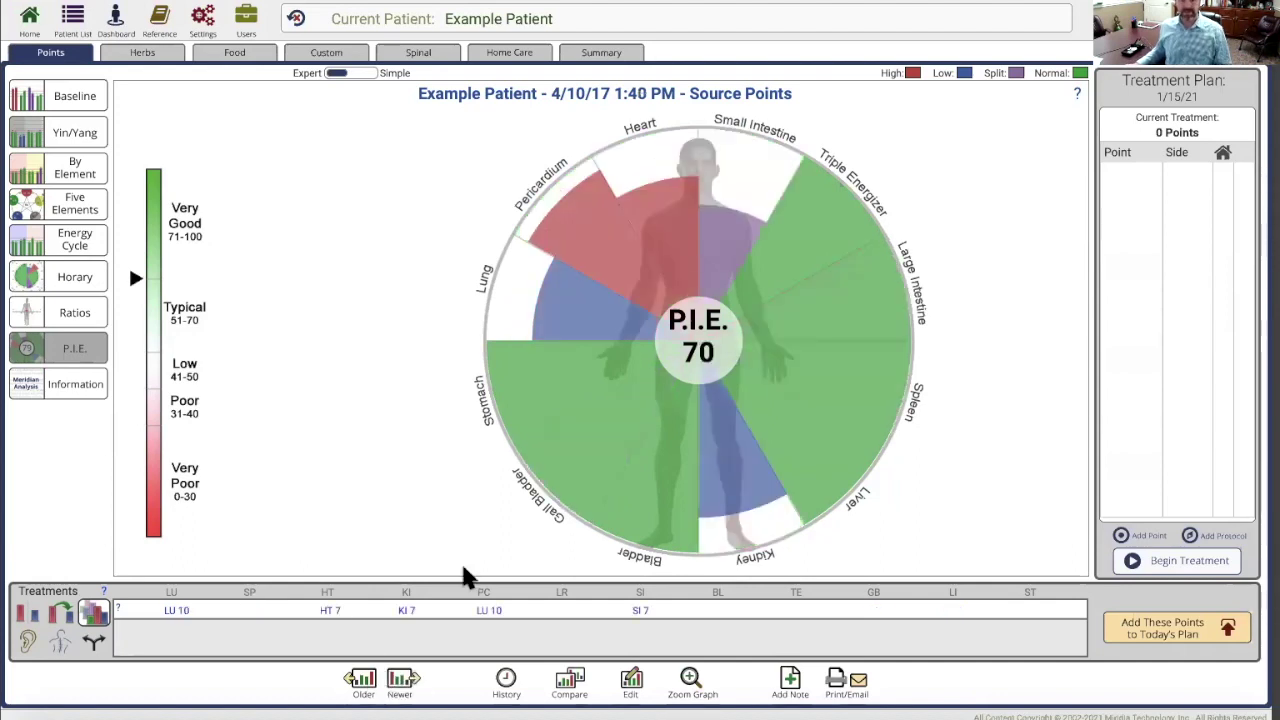
pyautogui.click(402, 684)
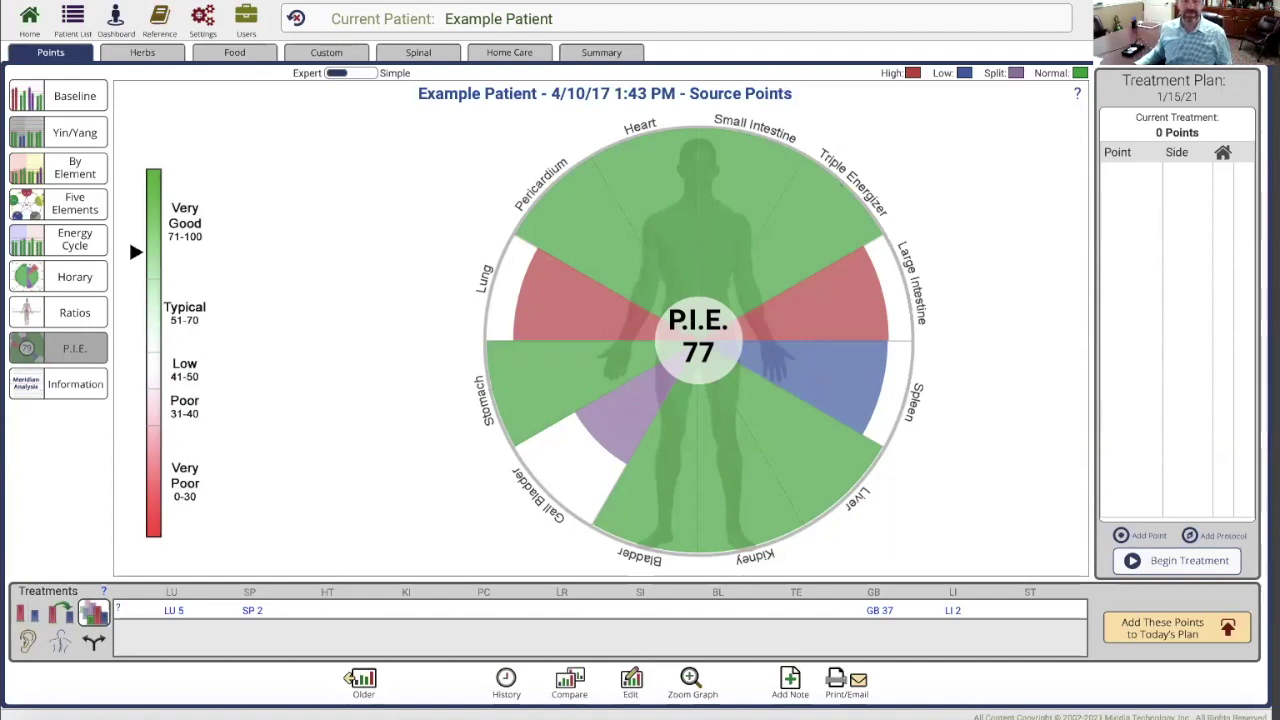
# Preview the P.I.E. chart in Simple mode and switch it back to Expert mode
pyautogui.click(362, 74)
pyautogui.click(348, 74)
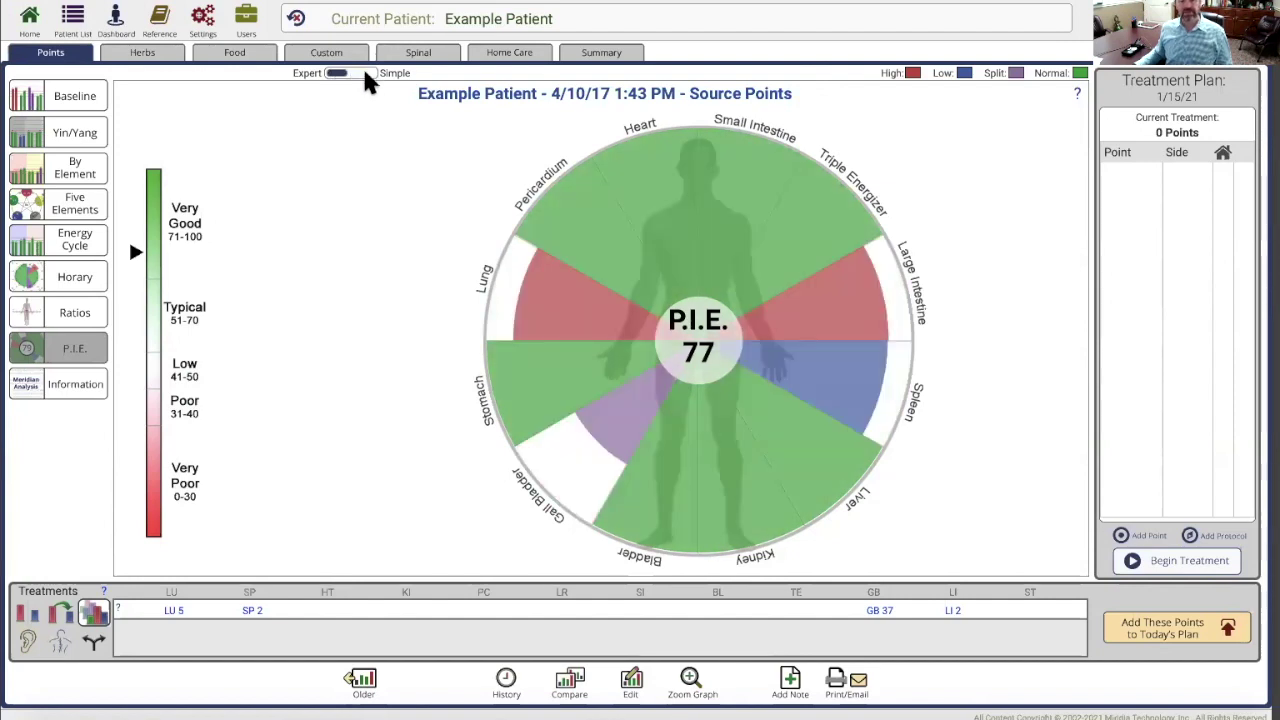
pyautogui.click(364, 73)
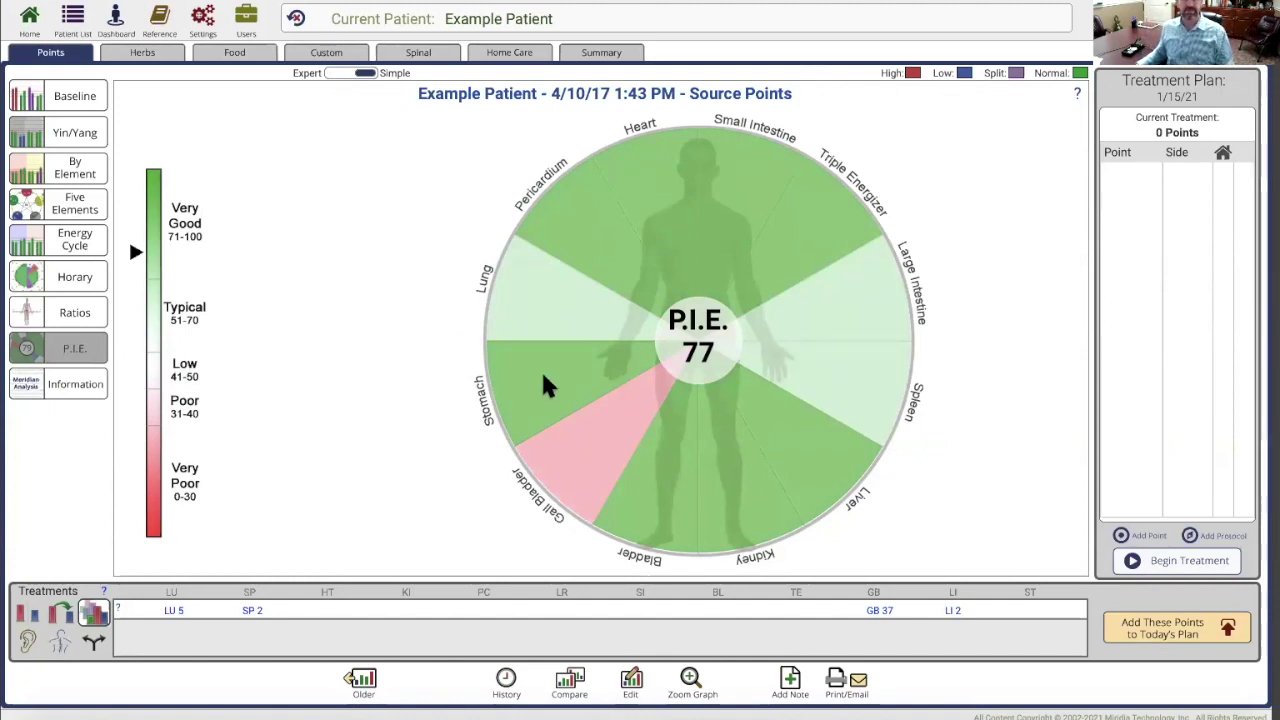
pyautogui.click(329, 72)
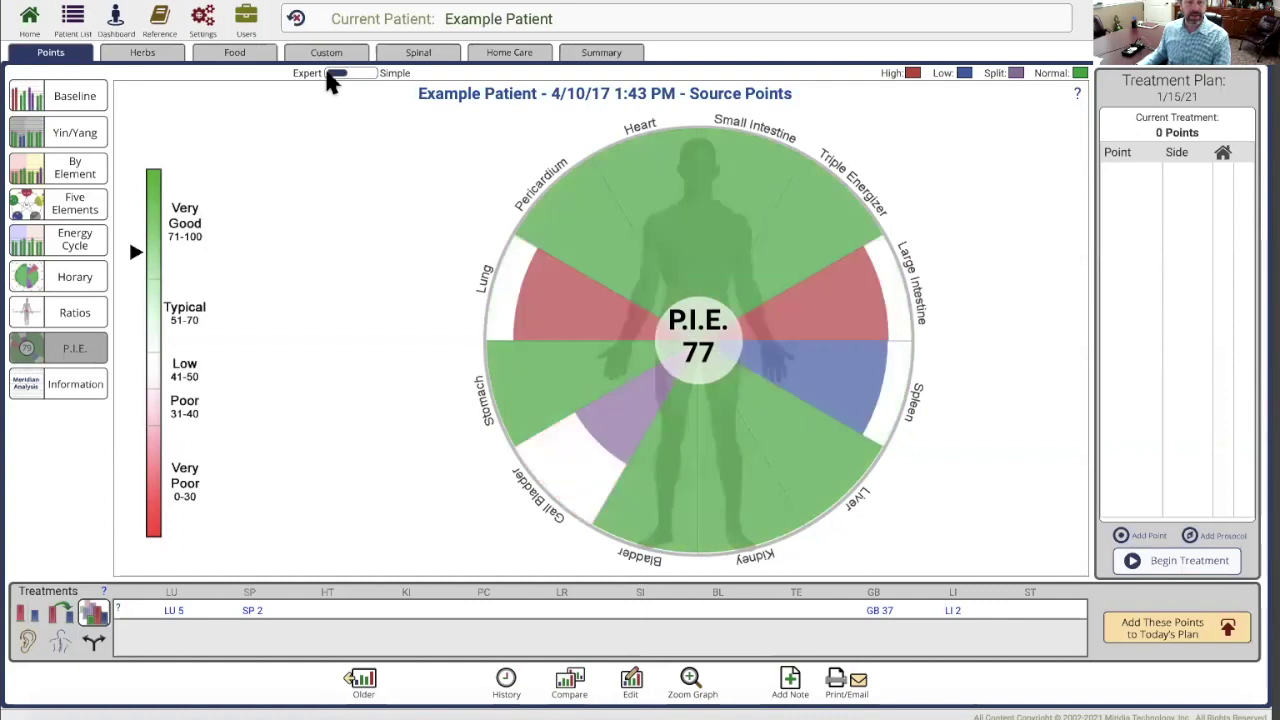